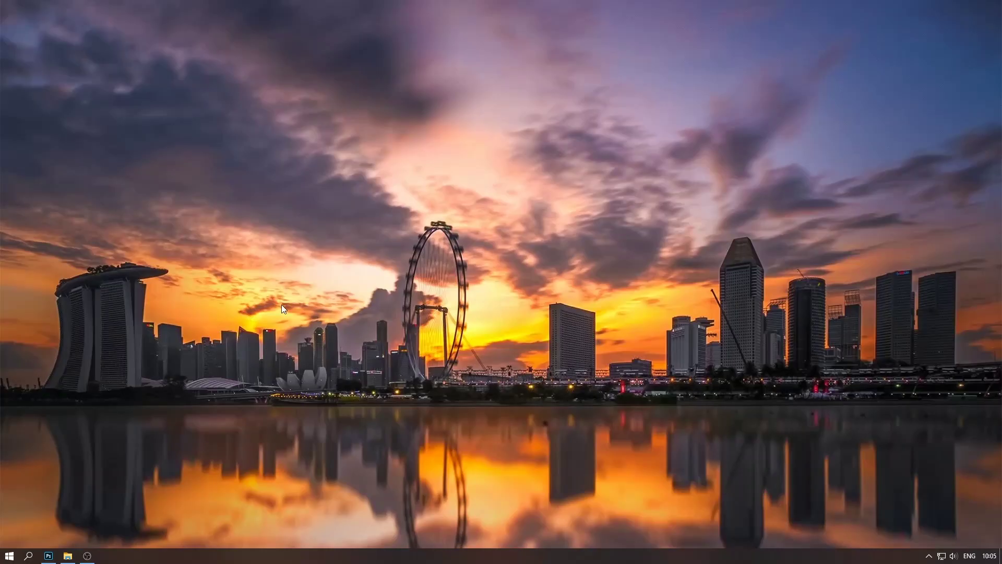
Step: Open the raw file ADIT0486.RAF from the Yogya folder in Camera Raw
click(48, 556)
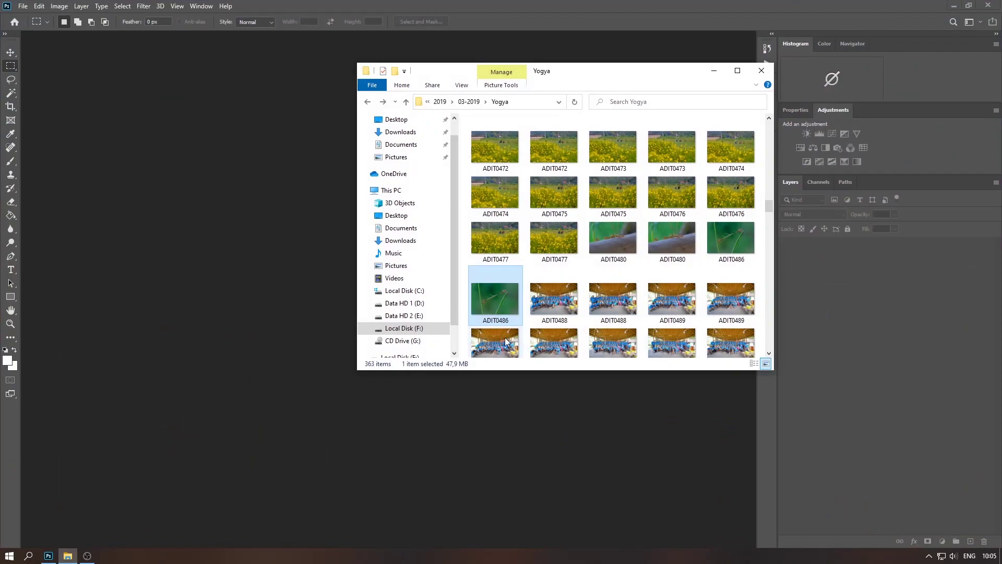
key(Return)
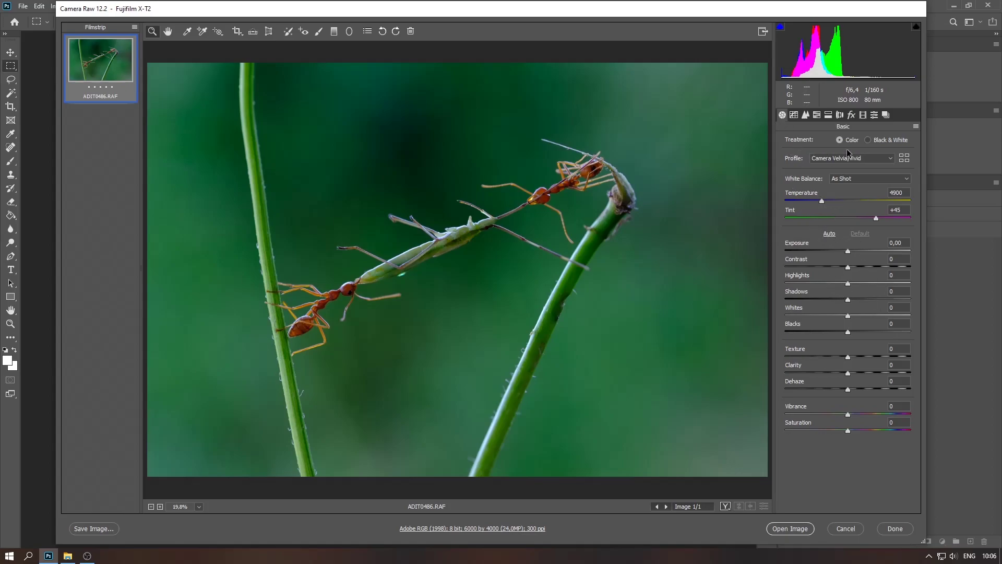
click(881, 158)
click(368, 32)
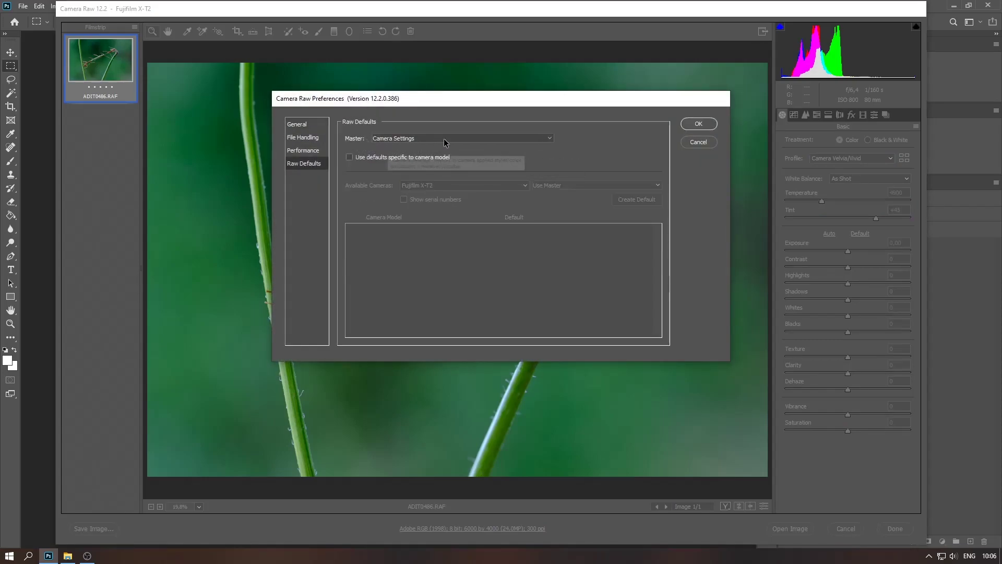
click(699, 144)
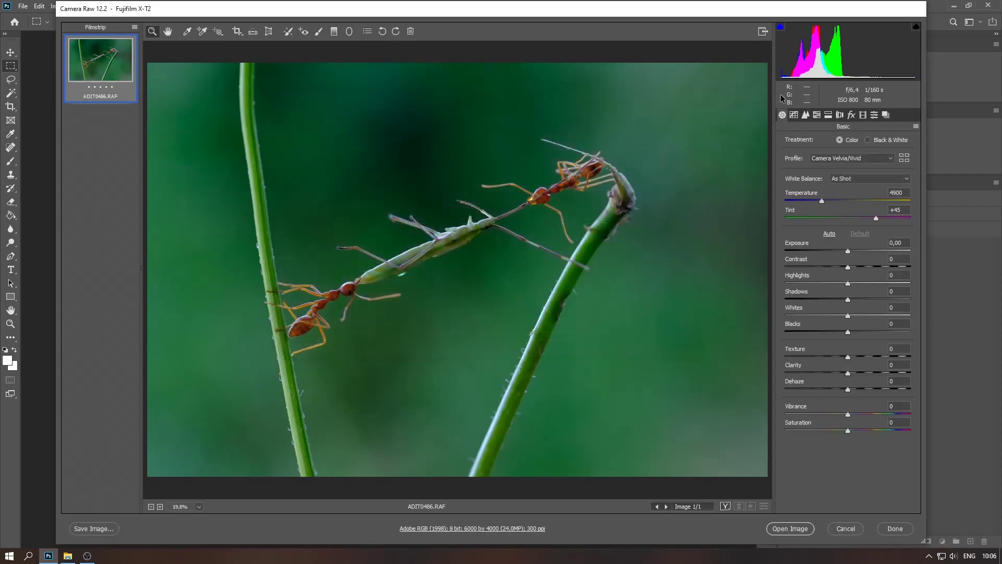
click(844, 155)
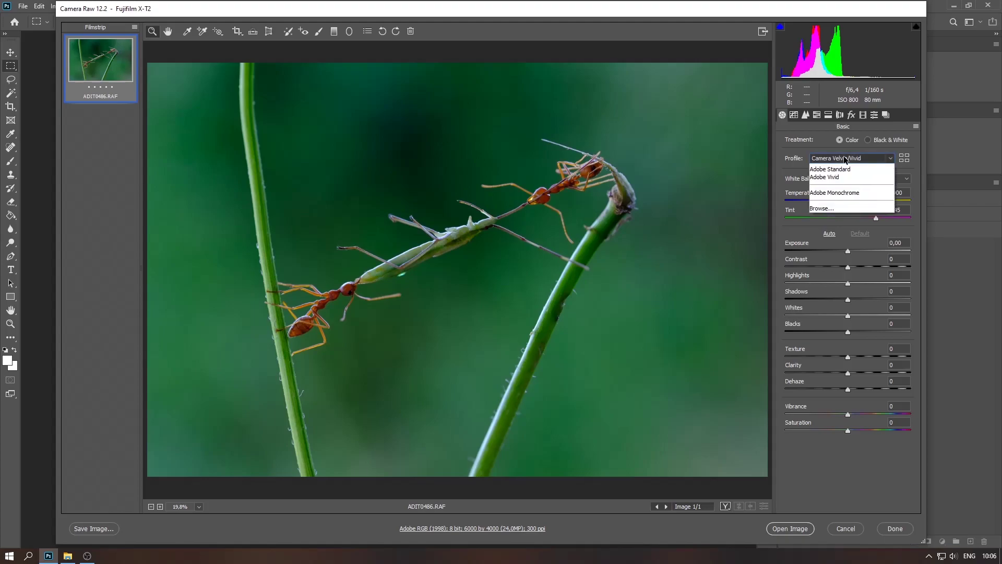
click(791, 158)
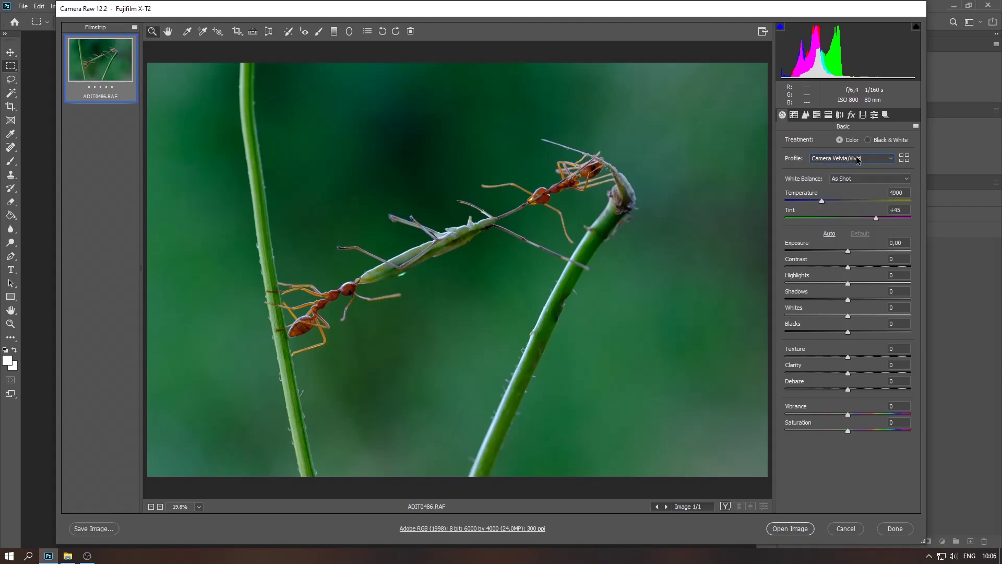
click(842, 158)
click(826, 157)
click(888, 181)
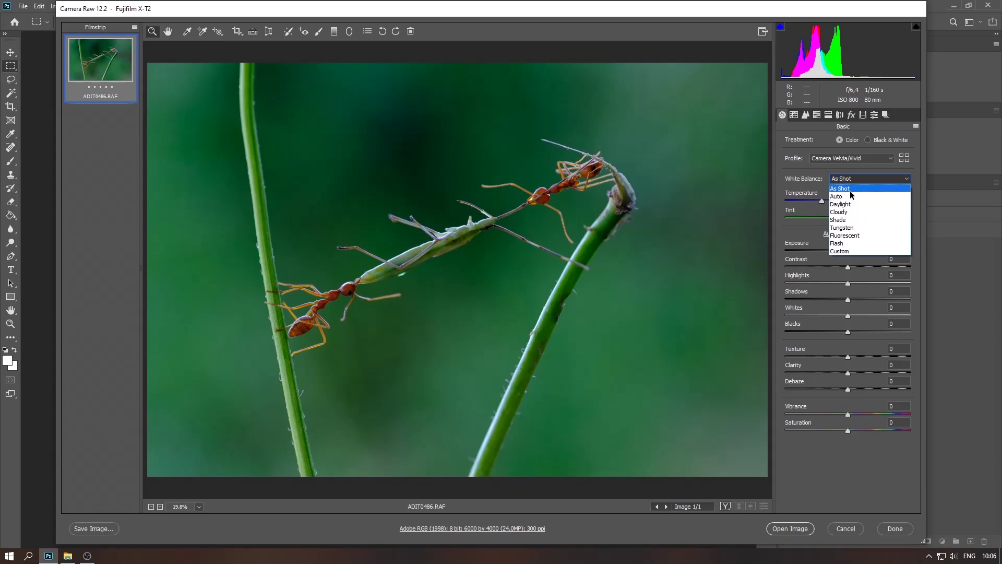
click(854, 188)
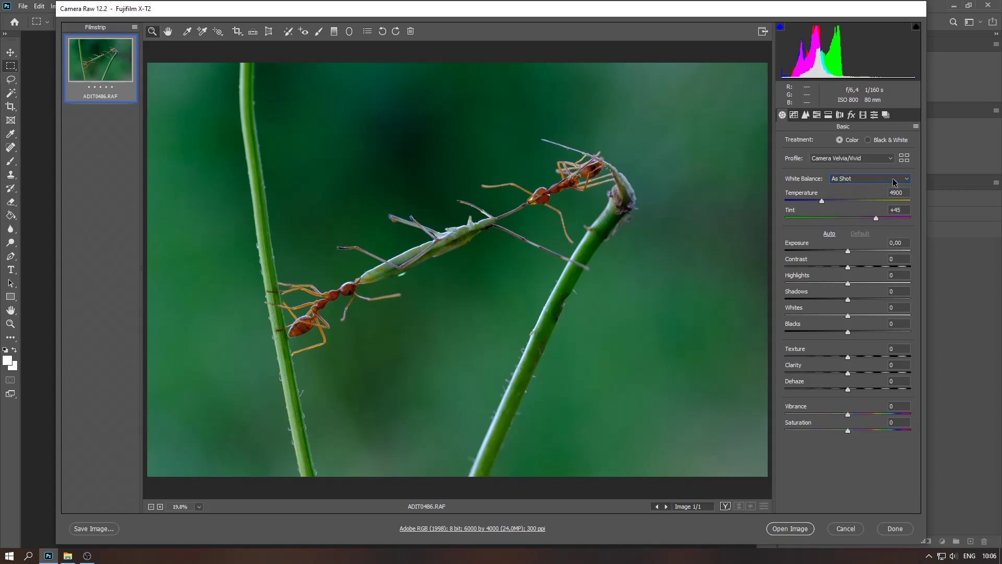
click(895, 180)
click(855, 201)
click(878, 181)
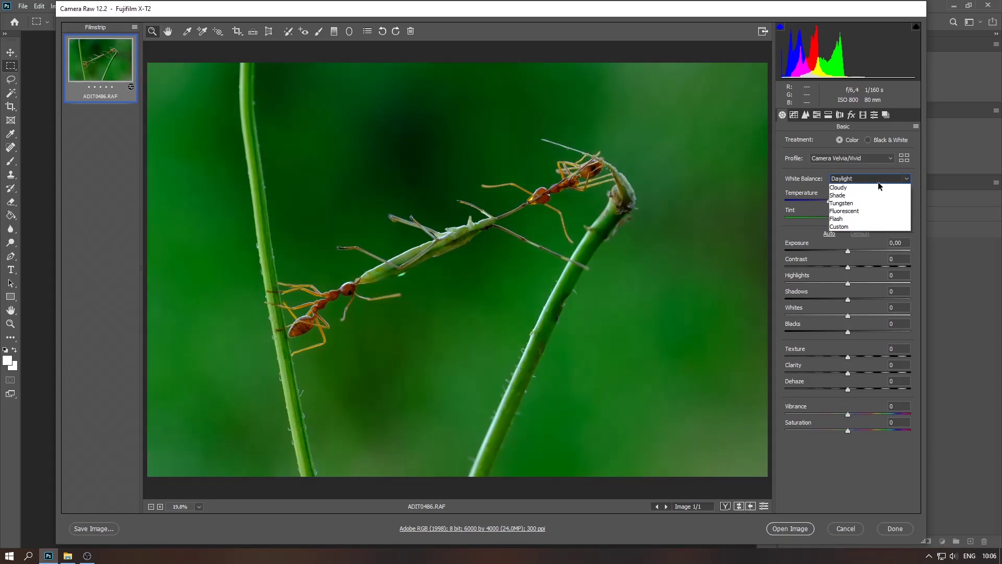
click(870, 181)
click(866, 196)
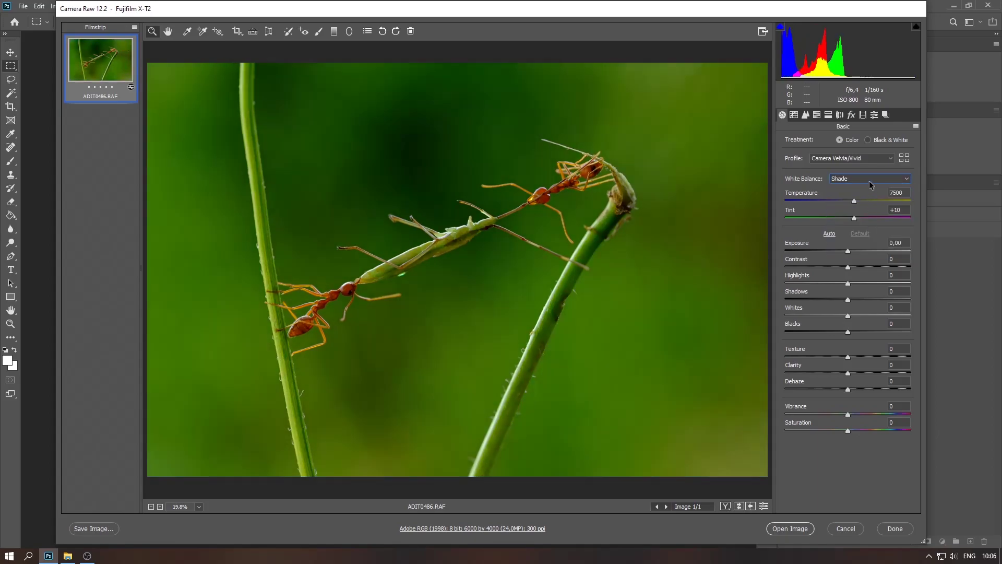
click(867, 228)
click(869, 181)
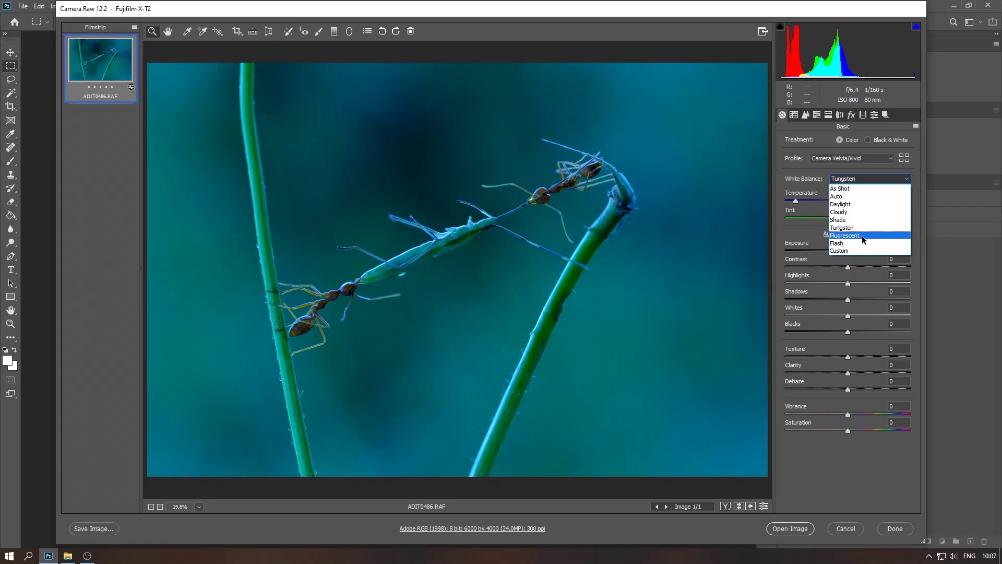
click(863, 236)
click(869, 179)
click(872, 243)
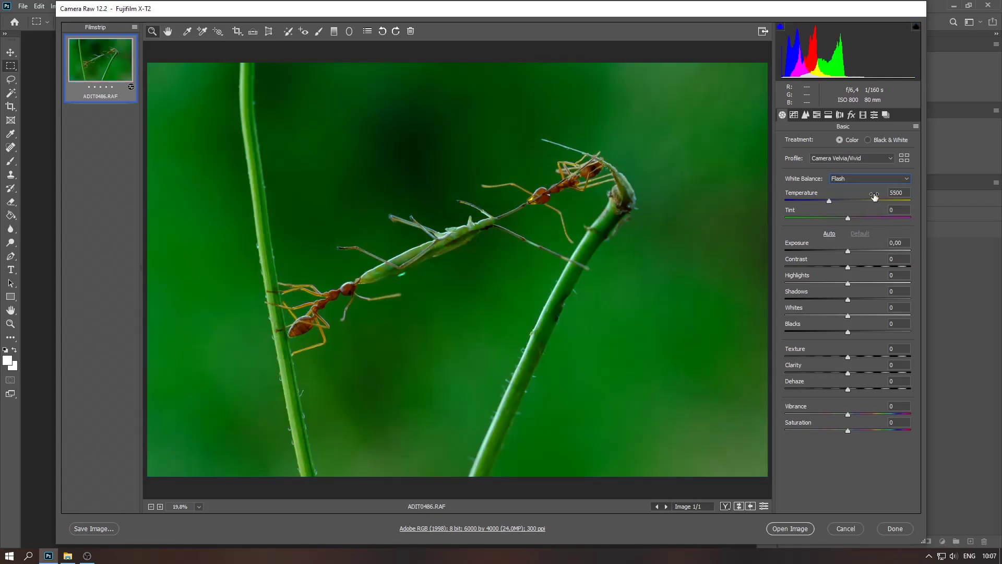
click(872, 180)
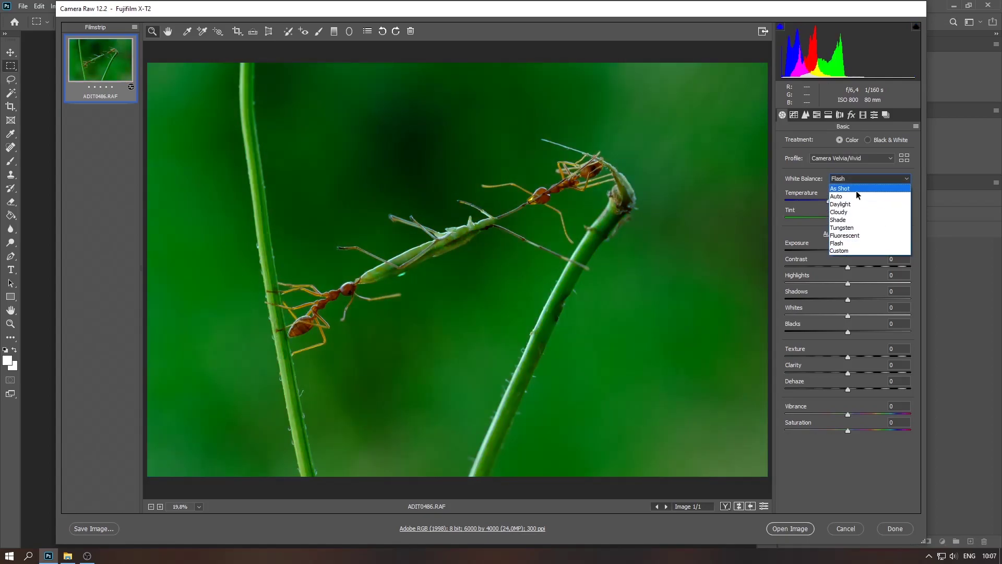
click(849, 189)
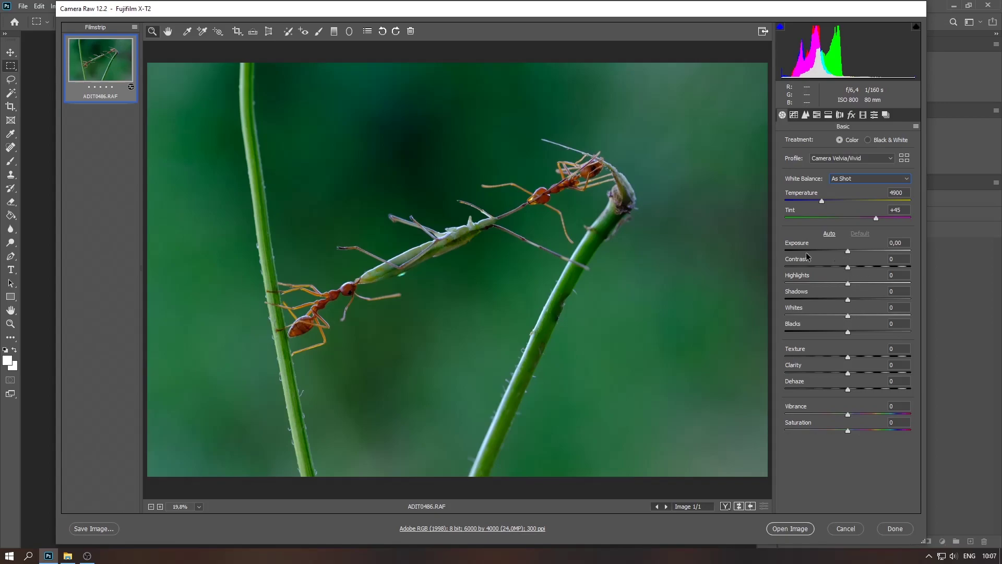
drag(849, 252, 857, 251)
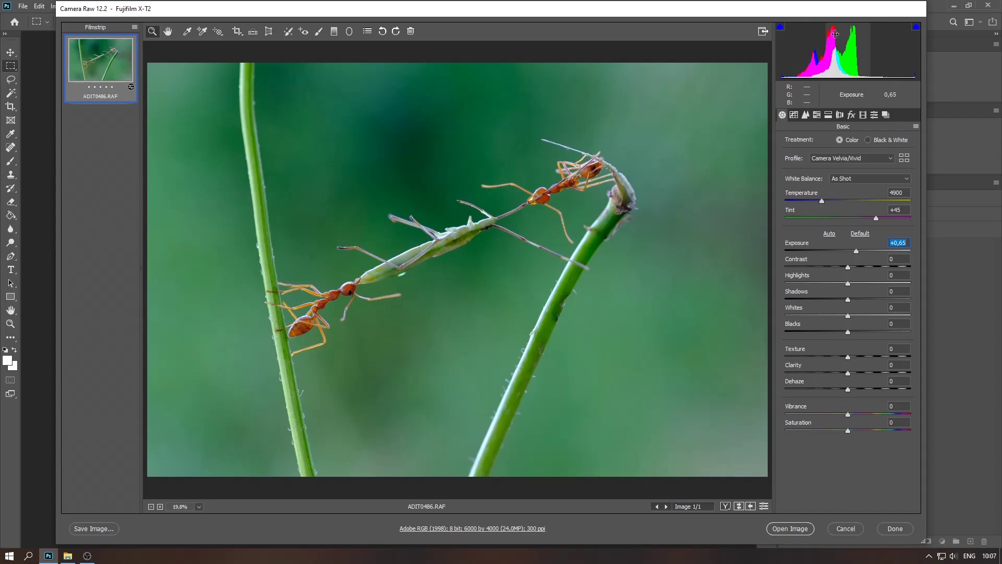
drag(858, 251, 869, 253)
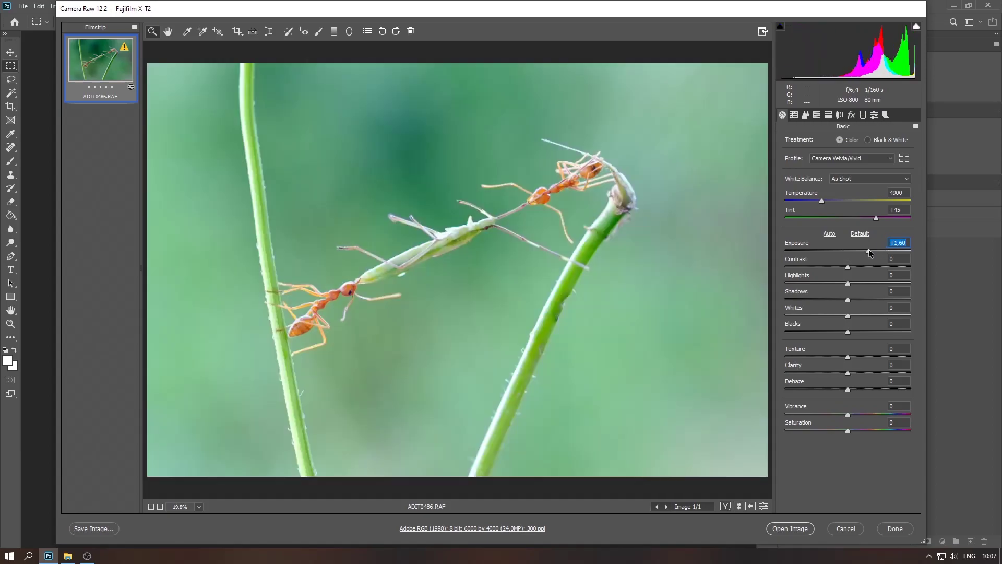
double_click(869, 253)
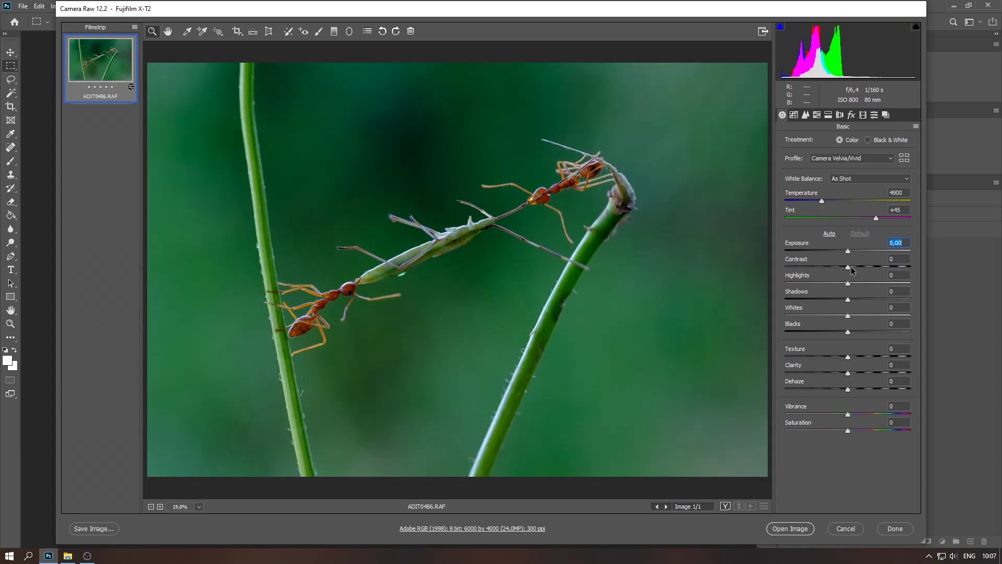
mouse_move(847, 267)
mouse_down()
mouse_move(872, 267)
mouse_move(782, 276)
mouse_up()
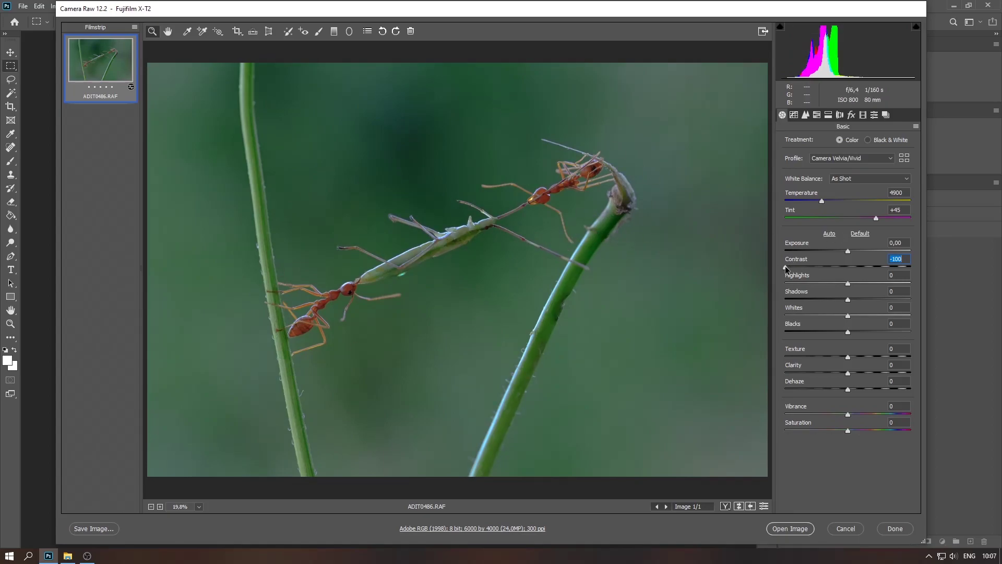
drag(785, 266, 902, 269)
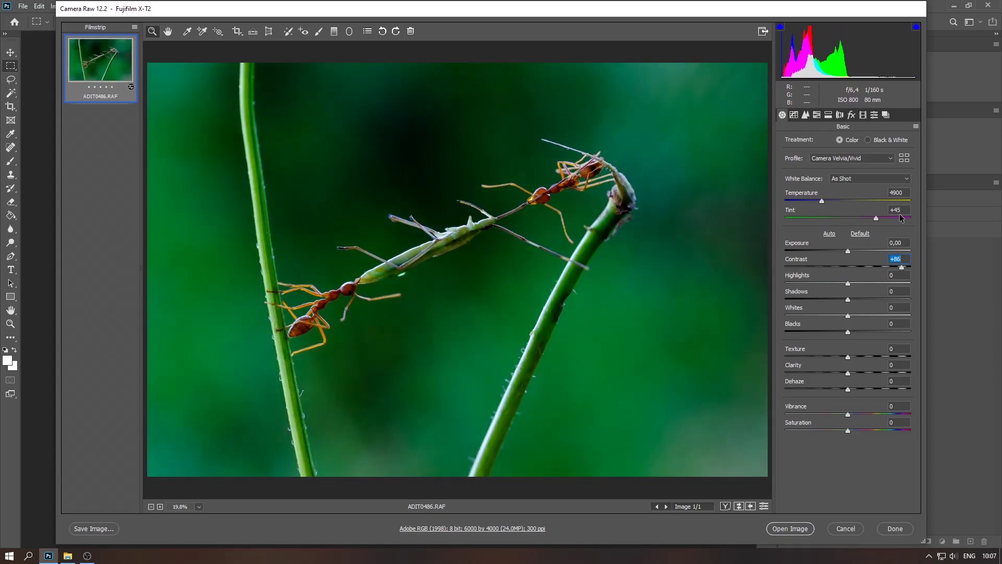
key(Tab)
double_click(903, 268)
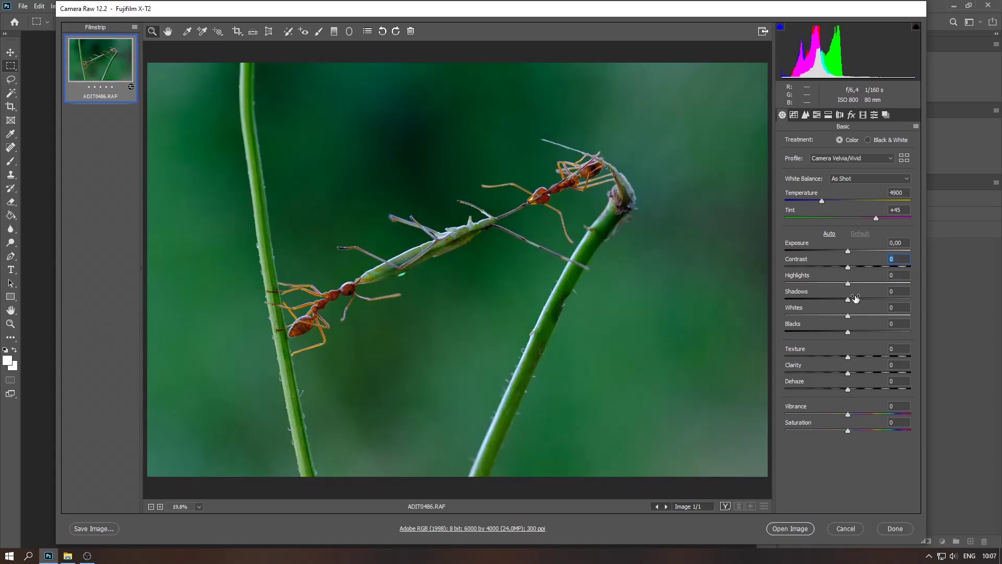
click(847, 251)
drag(849, 251, 875, 252)
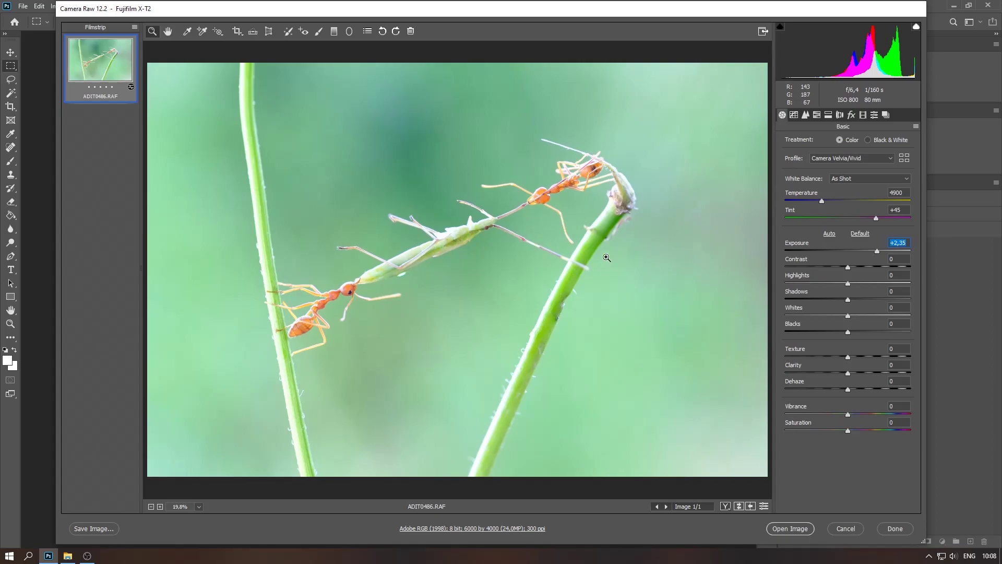
click(917, 29)
drag(848, 284, 801, 289)
mouse_move(848, 314)
mouse_down()
mouse_move(791, 316)
mouse_move(802, 316)
mouse_move(793, 283)
mouse_move(793, 316)
mouse_up()
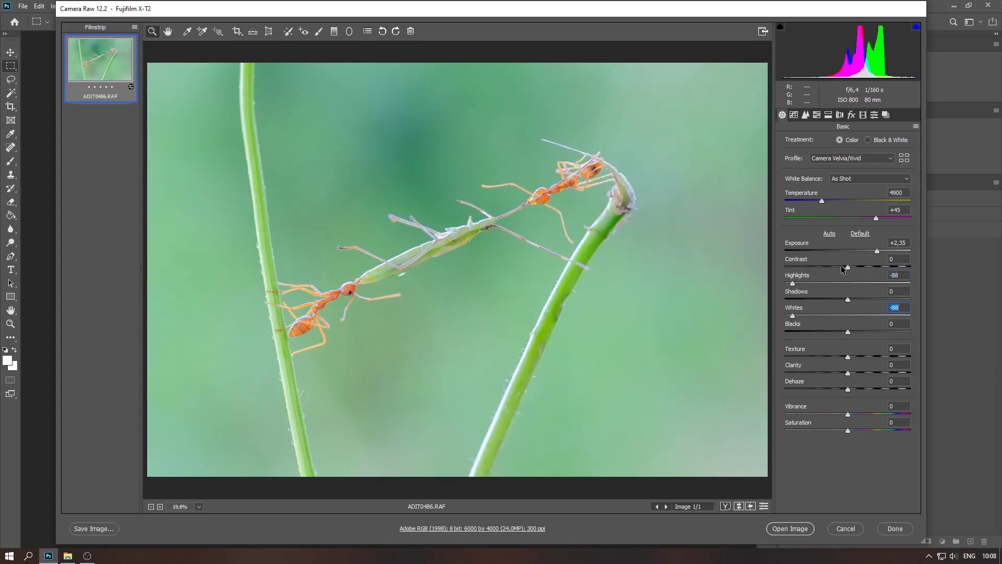
mouse_move(847, 267)
mouse_down()
mouse_move(827, 268)
mouse_move(882, 267)
mouse_up()
drag(848, 299, 828, 331)
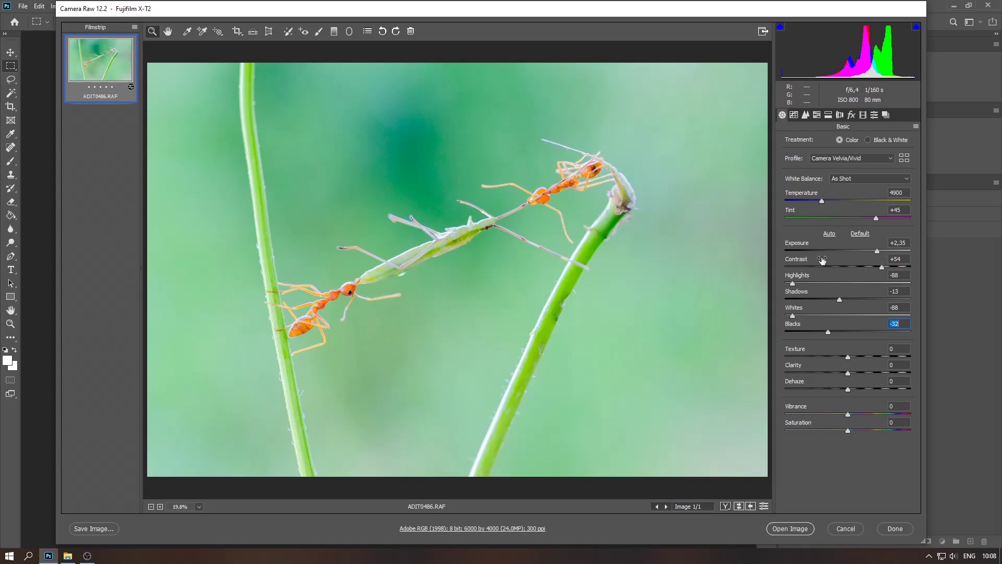
double_click(793, 284)
double_click(841, 298)
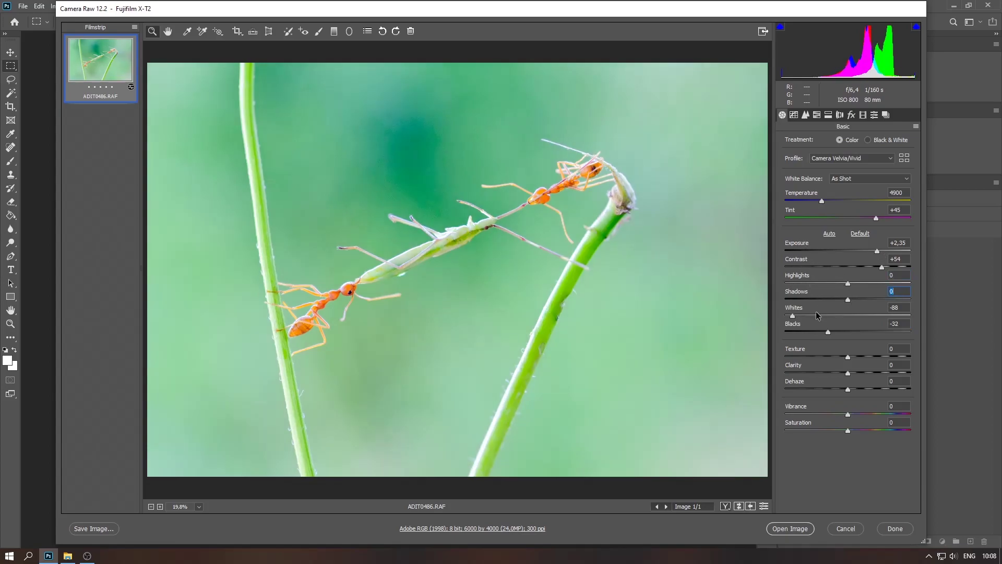
double_click(794, 315)
double_click(828, 332)
double_click(882, 267)
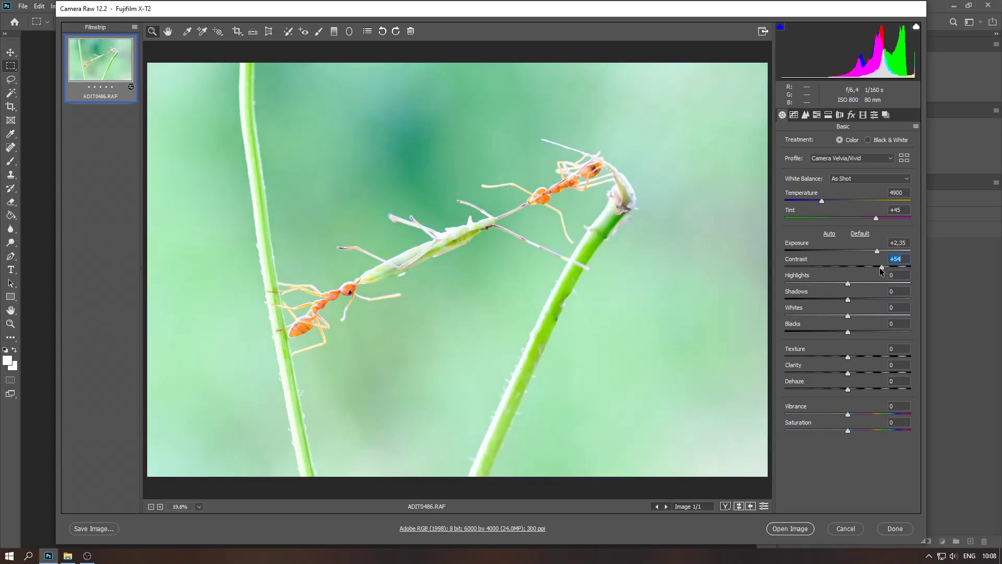
double_click(878, 251)
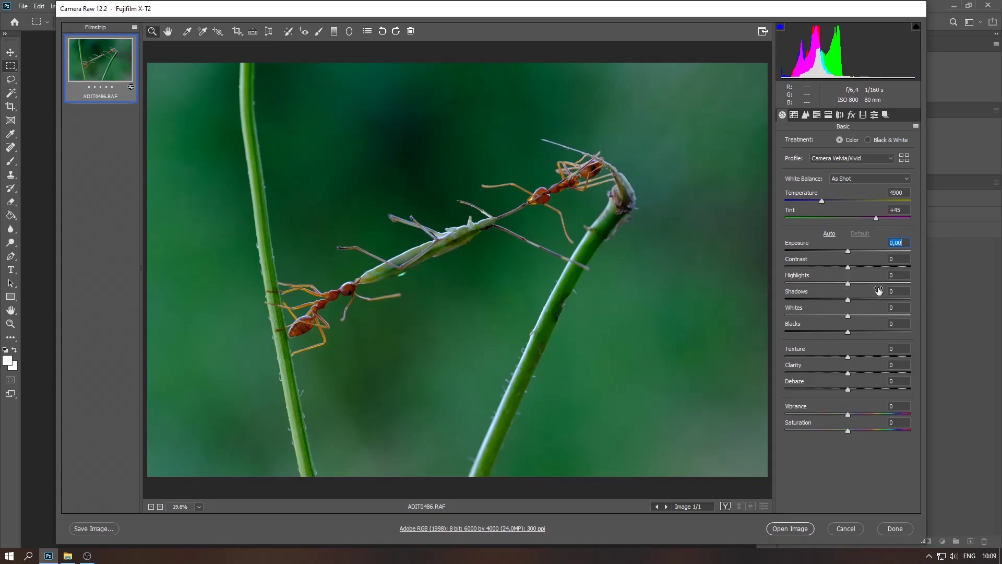
Step: Test a dark look: Exposure -2,25, Shadows +100, raised Blacks, Highlights +45, Whites +68
drag(848, 251, 819, 250)
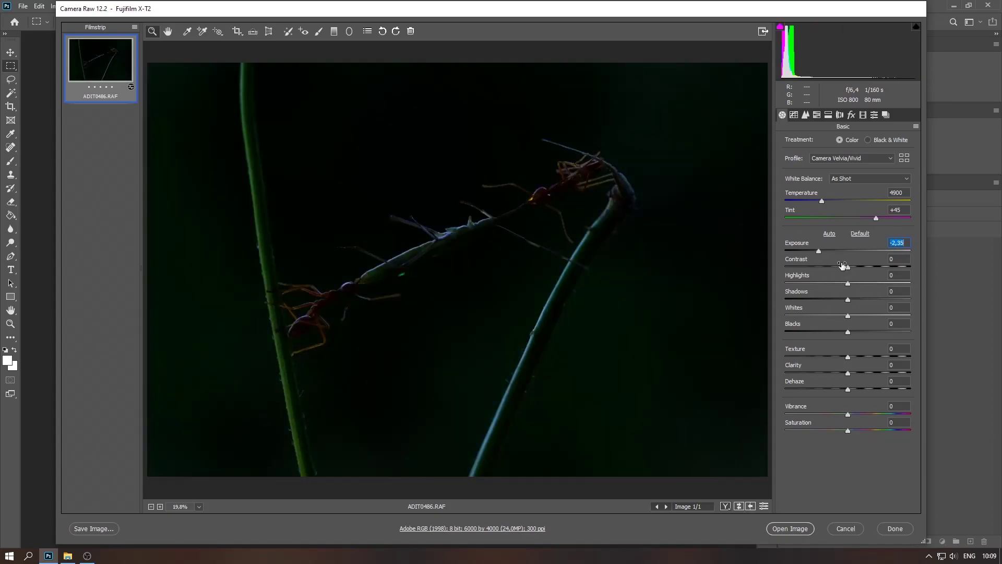
drag(848, 299, 964, 301)
mouse_move(848, 332)
mouse_down()
mouse_move(914, 328)
mouse_move(868, 331)
mouse_up()
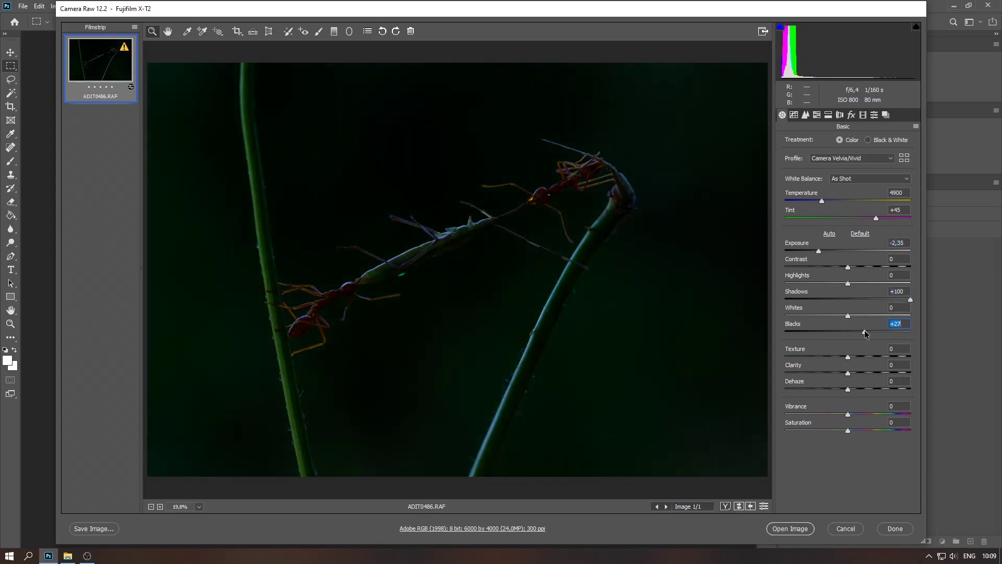
click(819, 251)
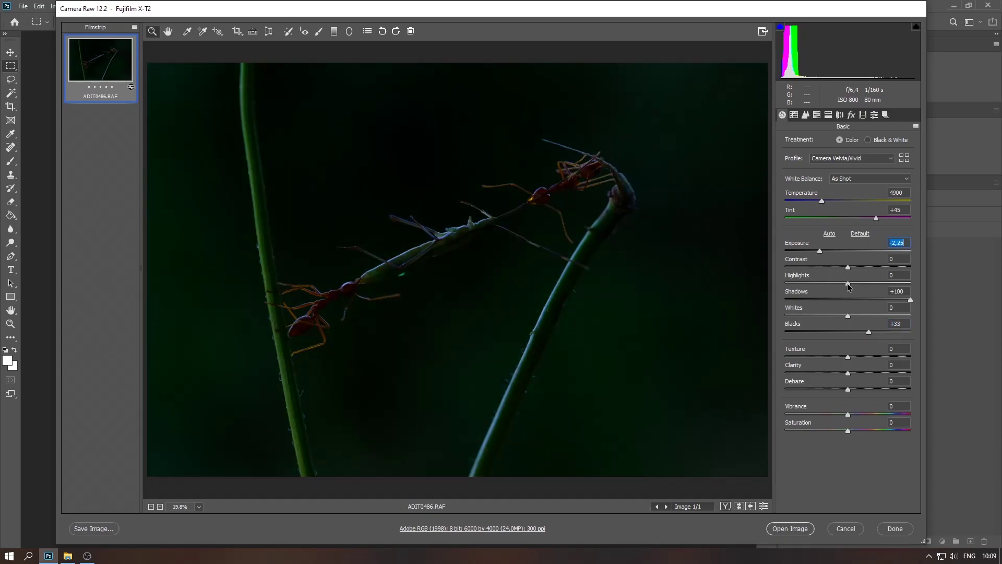
drag(848, 284, 876, 283)
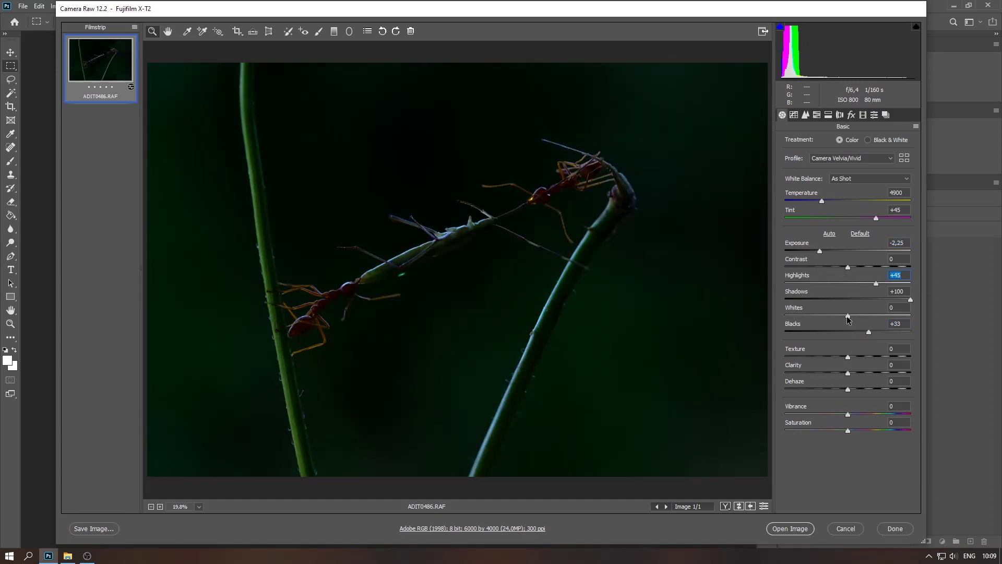
drag(848, 315, 891, 316)
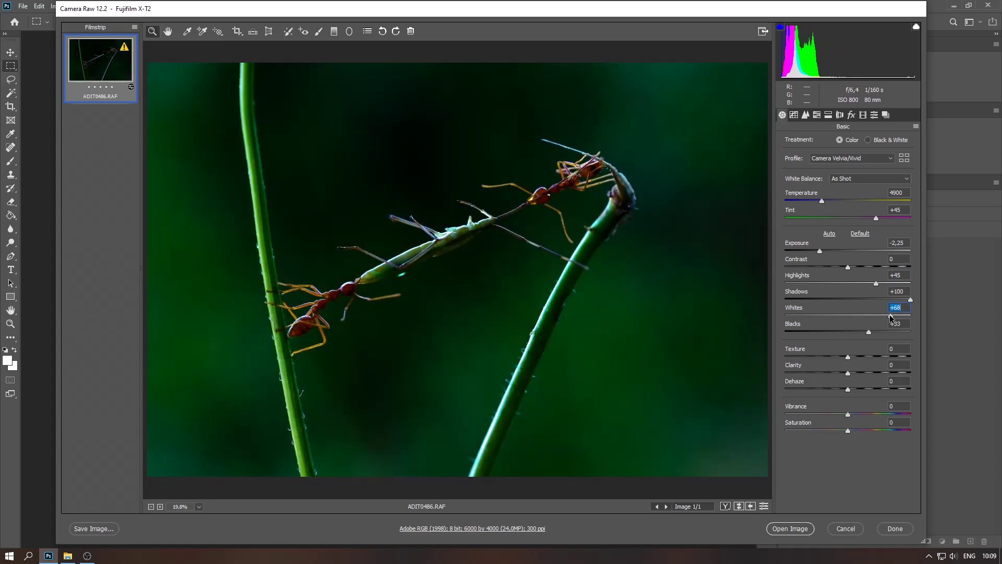
Step: Reset Highlights, Shadows, Contrast, Blacks and Exposure back to zero
text(0)
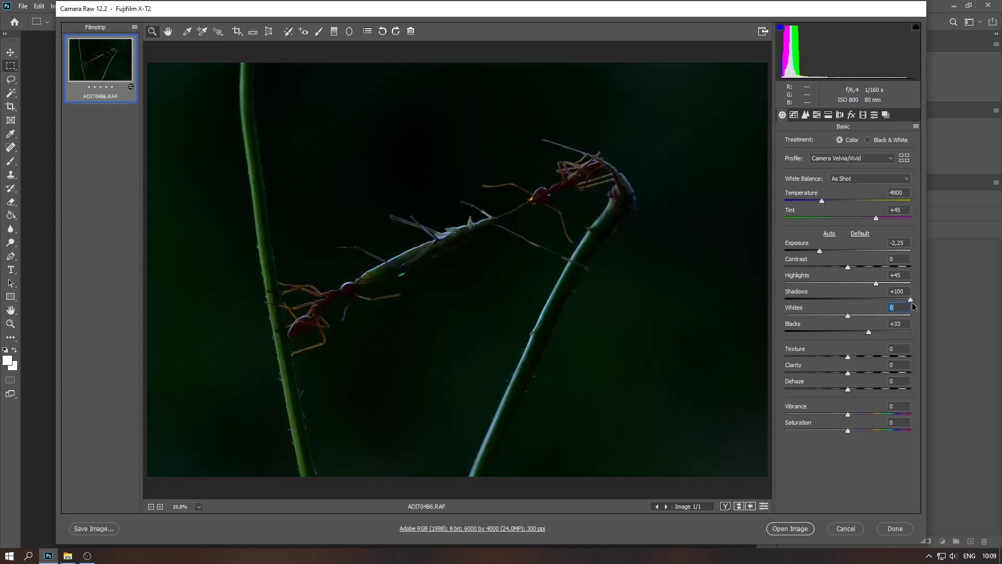
double_click(911, 300)
double_click(876, 284)
double_click(848, 267)
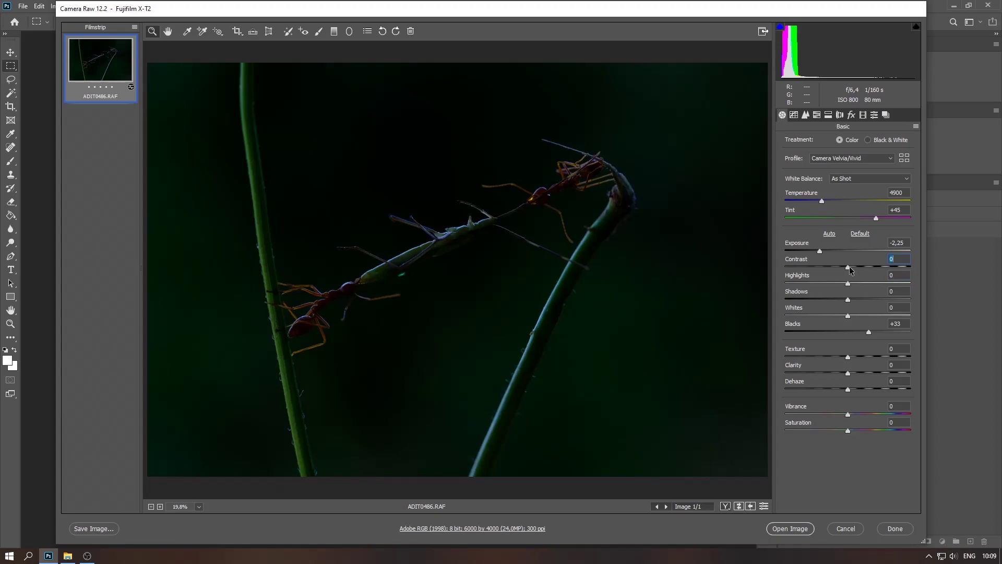
double_click(869, 332)
click(820, 251)
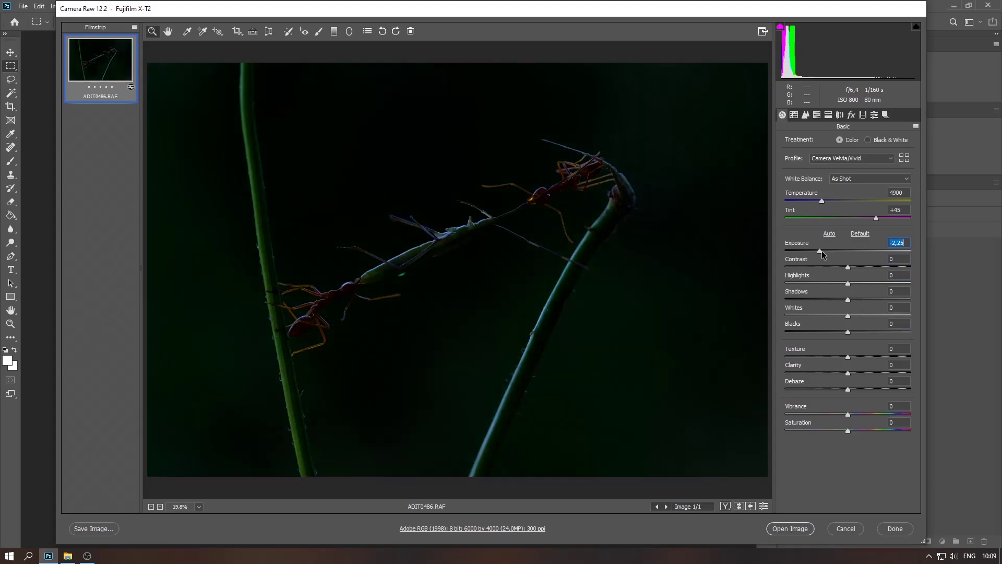
double_click(821, 251)
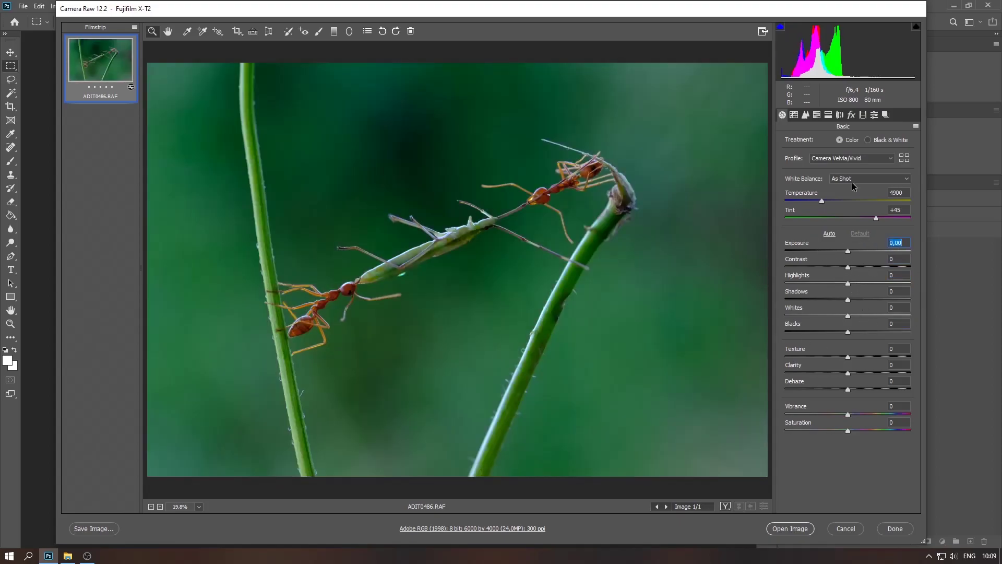
Step: Turn on highlight clipping and test Contrast +100, lifted Shadows, Blacks +83 and lower Exposure
click(917, 27)
mouse_move(848, 300)
mouse_down()
mouse_move(854, 309)
mouse_move(822, 285)
mouse_up()
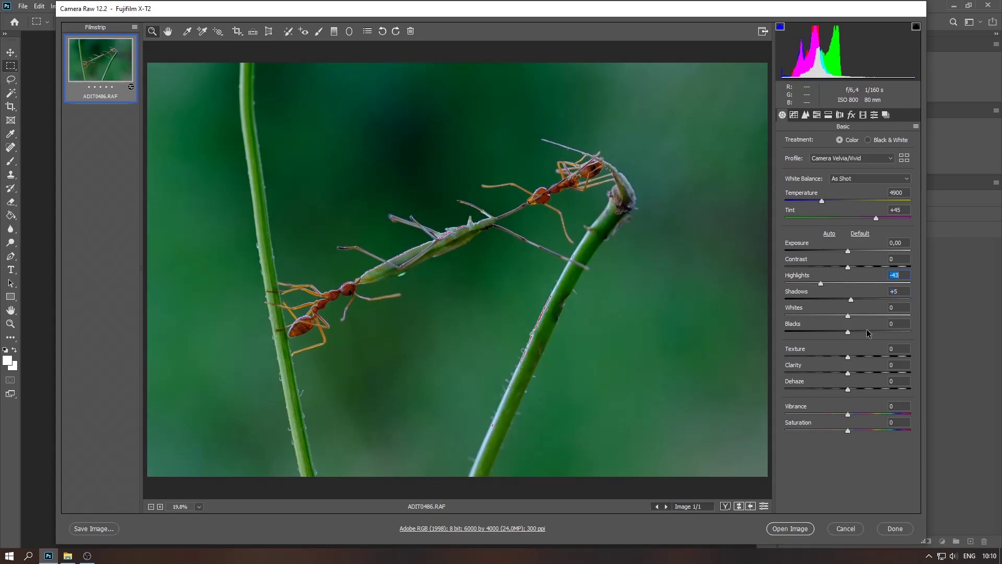
drag(848, 315, 819, 317)
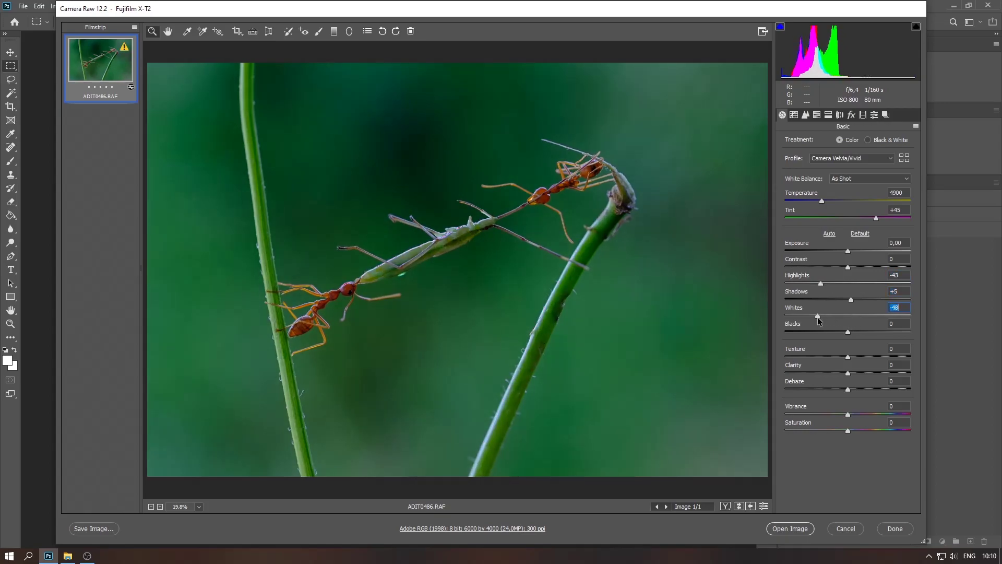
drag(848, 251, 943, 267)
drag(842, 251, 823, 253)
drag(851, 299, 911, 300)
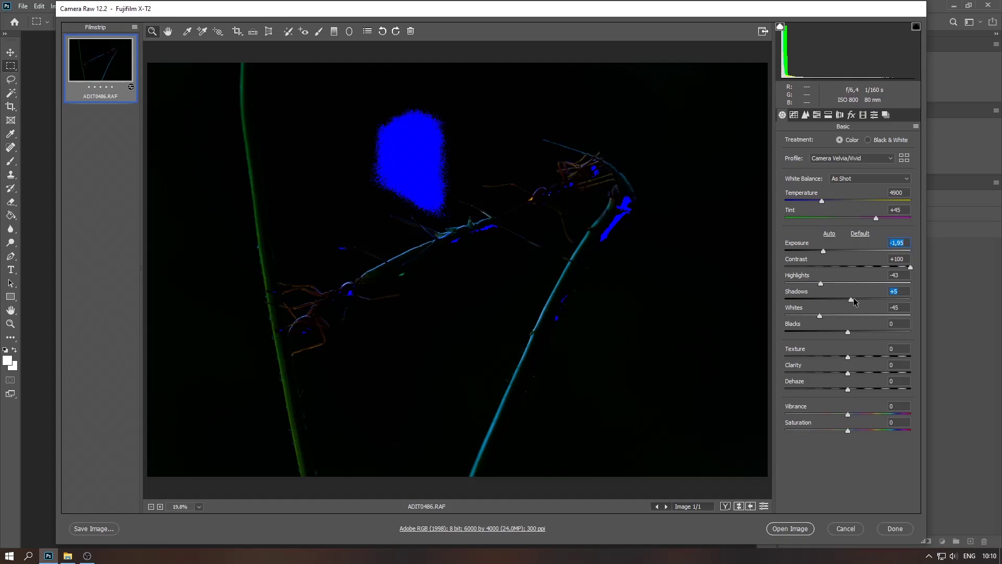
drag(848, 332, 907, 334)
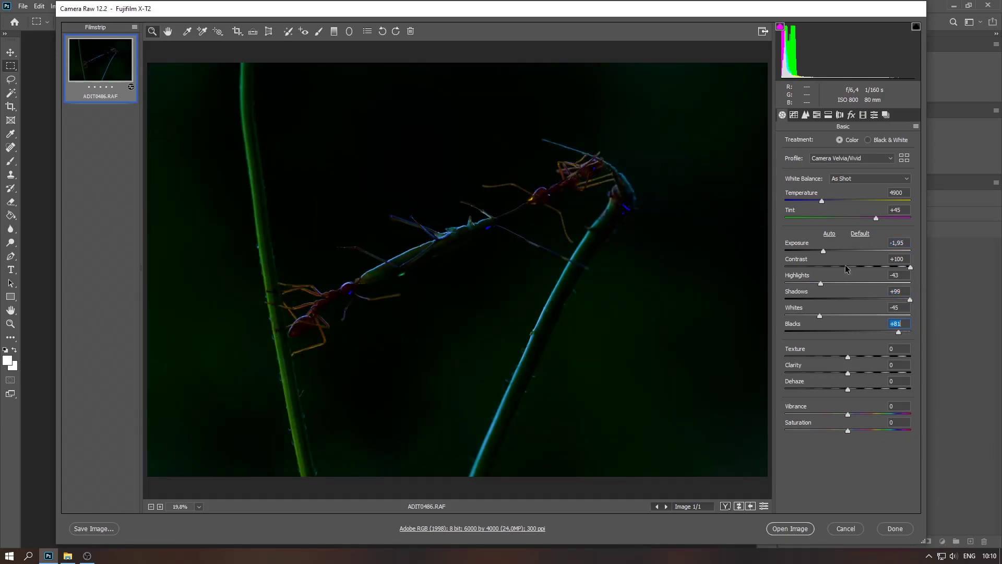
drag(823, 252, 833, 252)
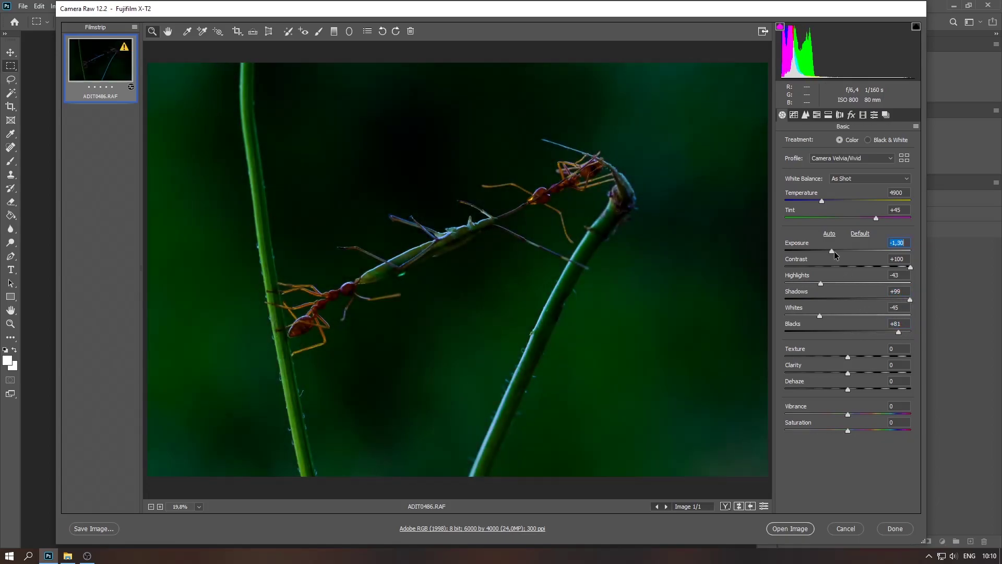
Step: Reset Exposure, Contrast, Shadows, Whites and Blacks to zero
double_click(835, 252)
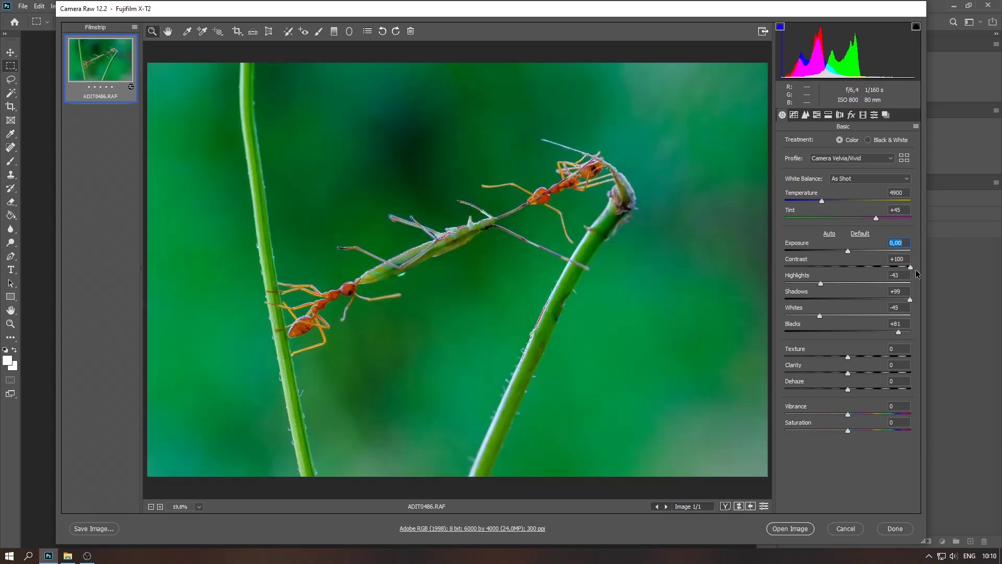
double_click(910, 267)
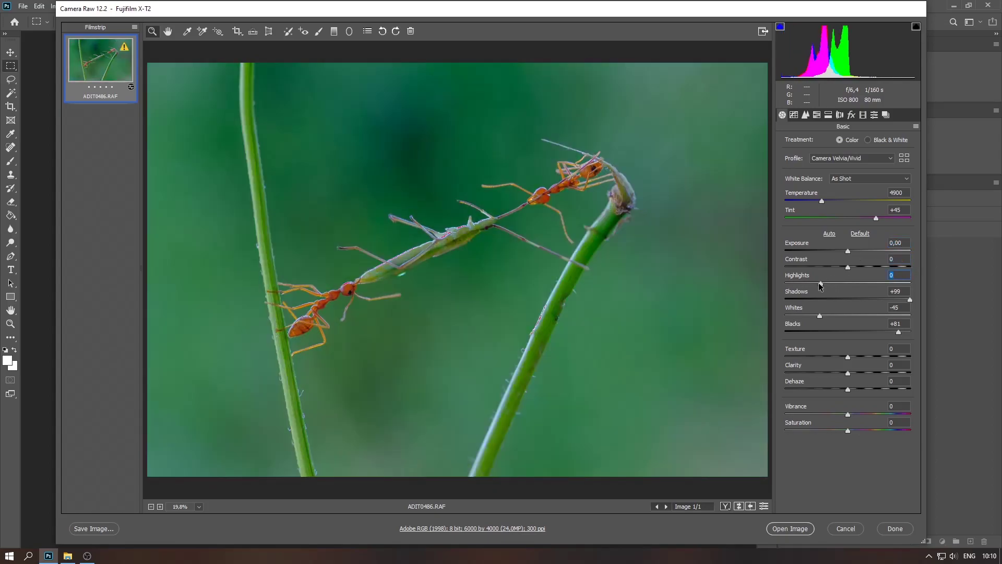
double_click(911, 298)
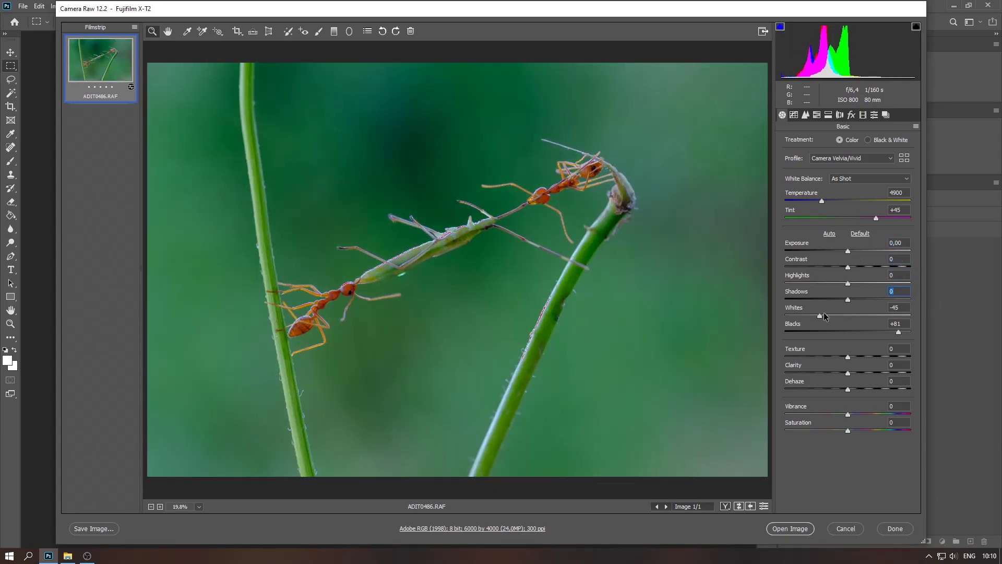
double_click(822, 318)
double_click(907, 337)
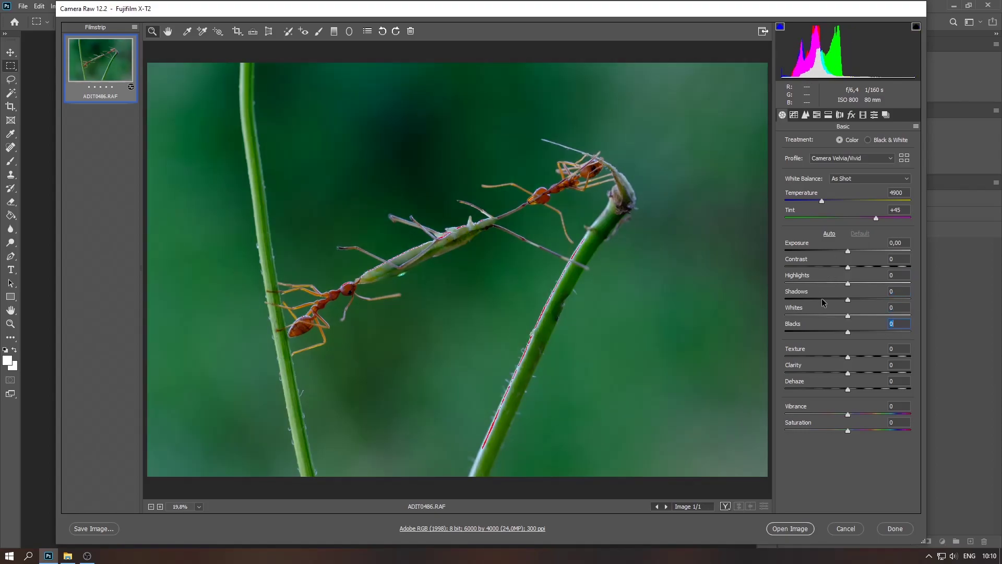
Step: Zoom to 100% on the red ant's head and set Texture to +34
mouse_move(848, 357)
mouse_down()
mouse_move(874, 358)
mouse_move(856, 358)
mouse_up()
double_click(856, 357)
click(585, 176)
click(584, 174)
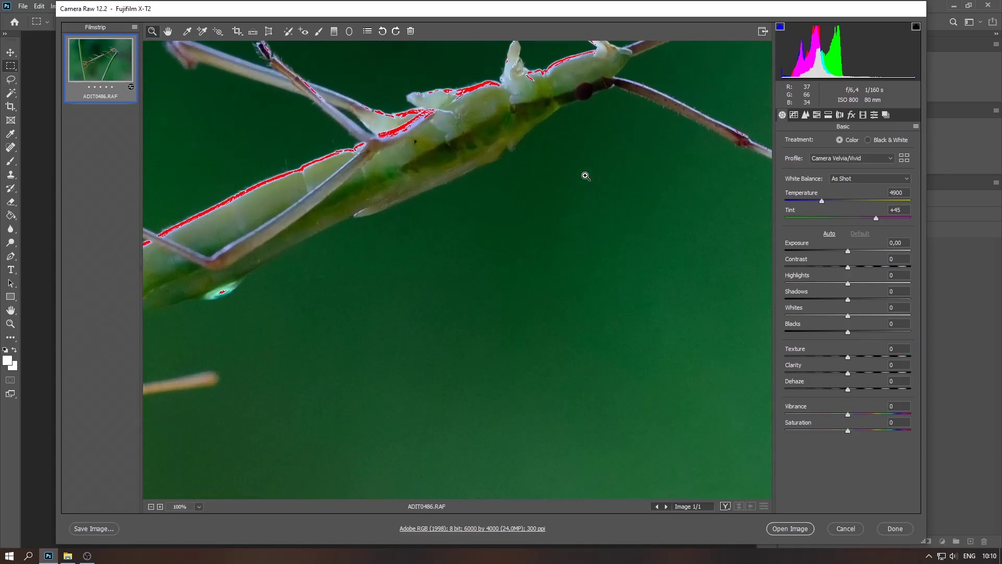
drag(602, 134, 385, 302)
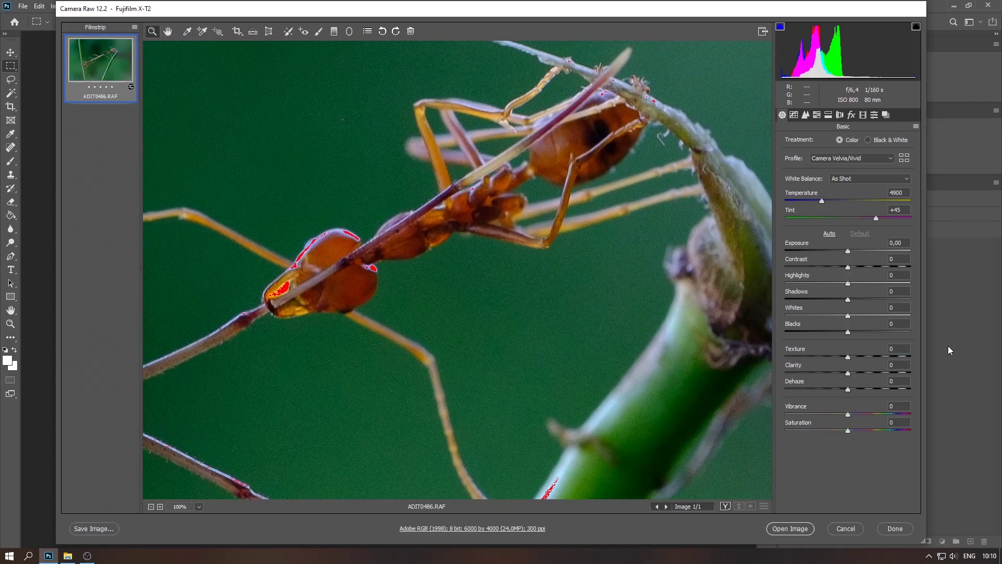
mouse_move(851, 358)
mouse_down()
mouse_move(911, 359)
mouse_move(869, 358)
mouse_move(892, 373)
mouse_move(849, 372)
mouse_up()
Step: Compare Clarity at +97 and -100 and Texture at +30, returning both to 0
key(ctrl+0)
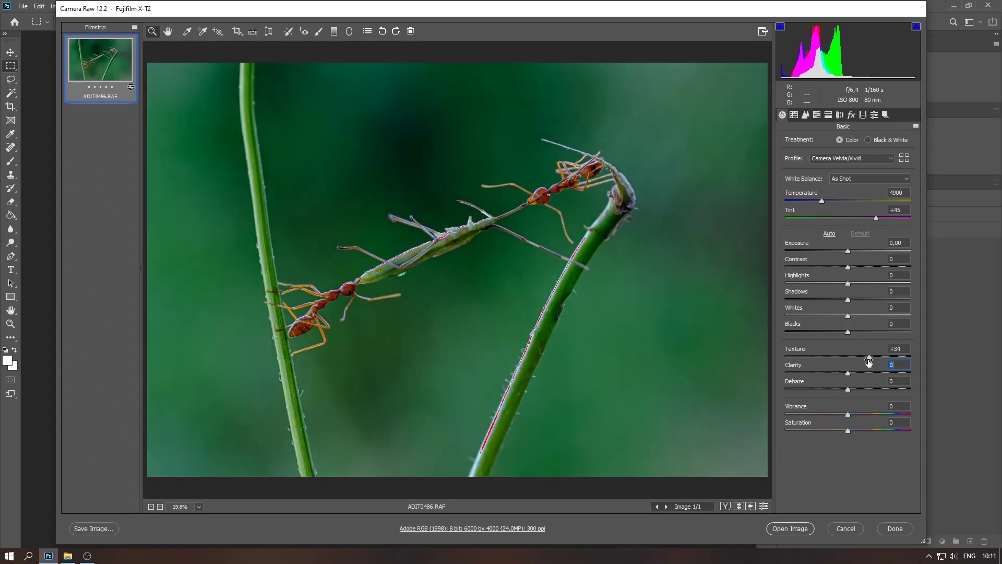
double_click(870, 356)
drag(849, 373, 906, 373)
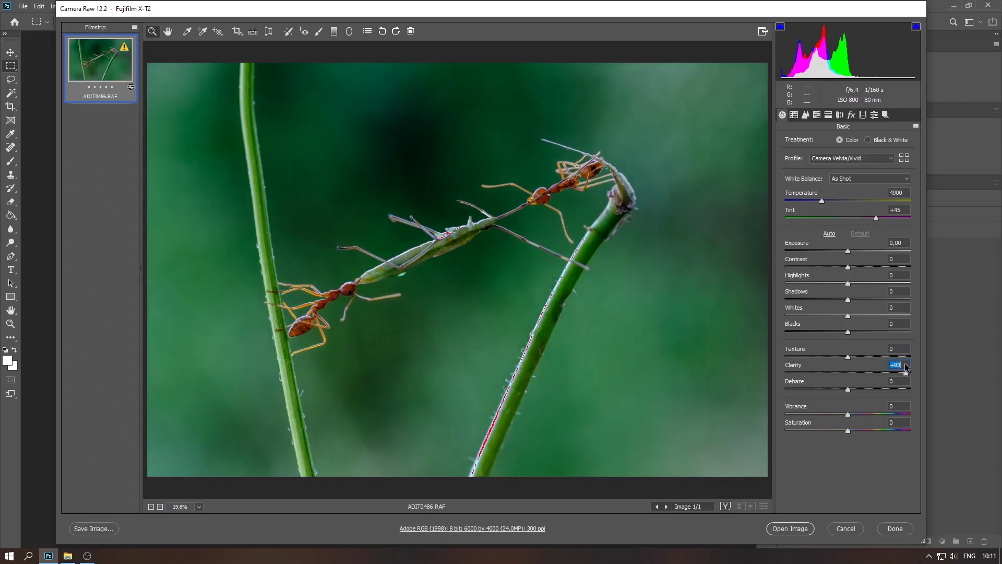
drag(906, 369, 908, 370)
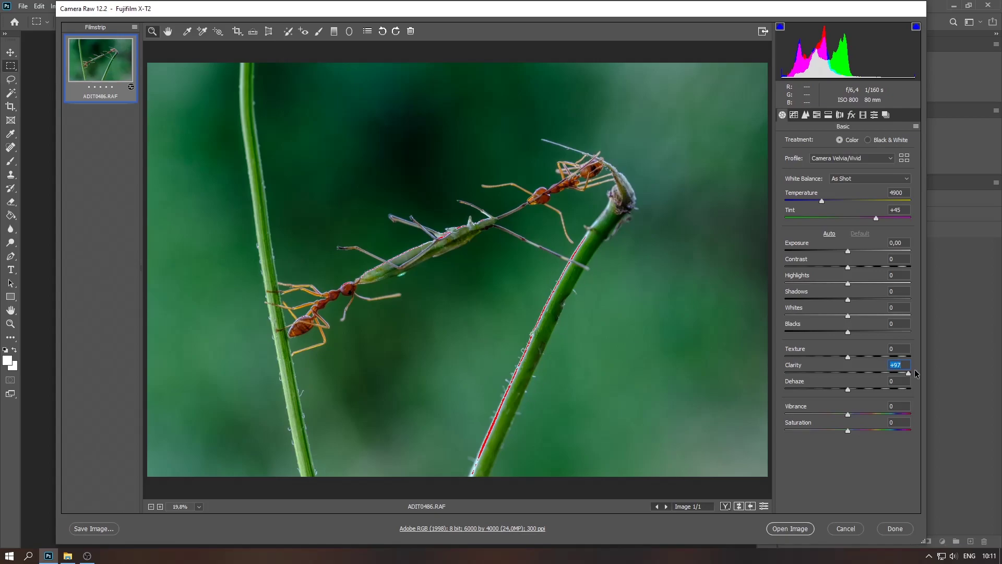
mouse_move(909, 372)
mouse_down()
mouse_move(778, 373)
mouse_move(851, 384)
mouse_up()
drag(846, 373, 761, 383)
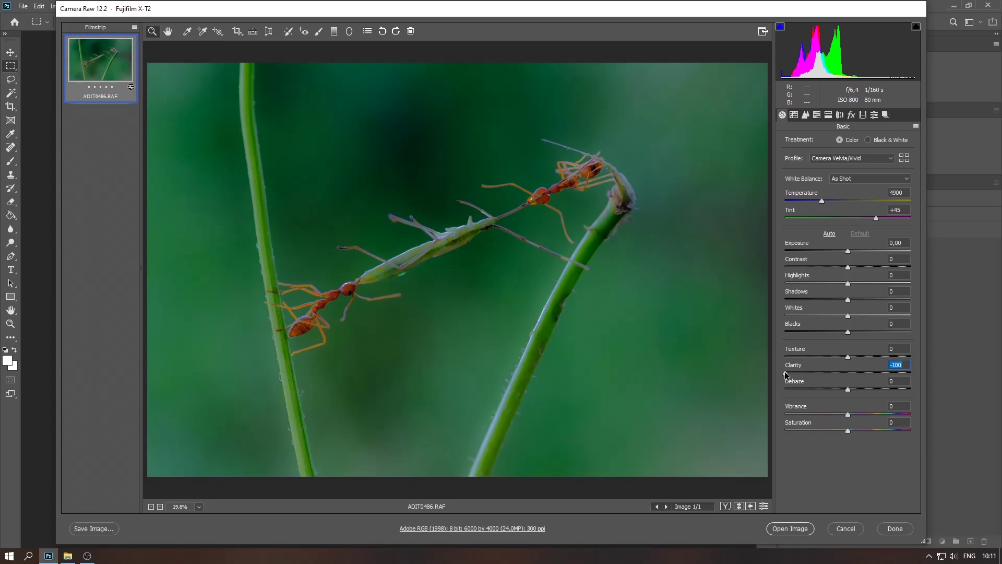
text(0)
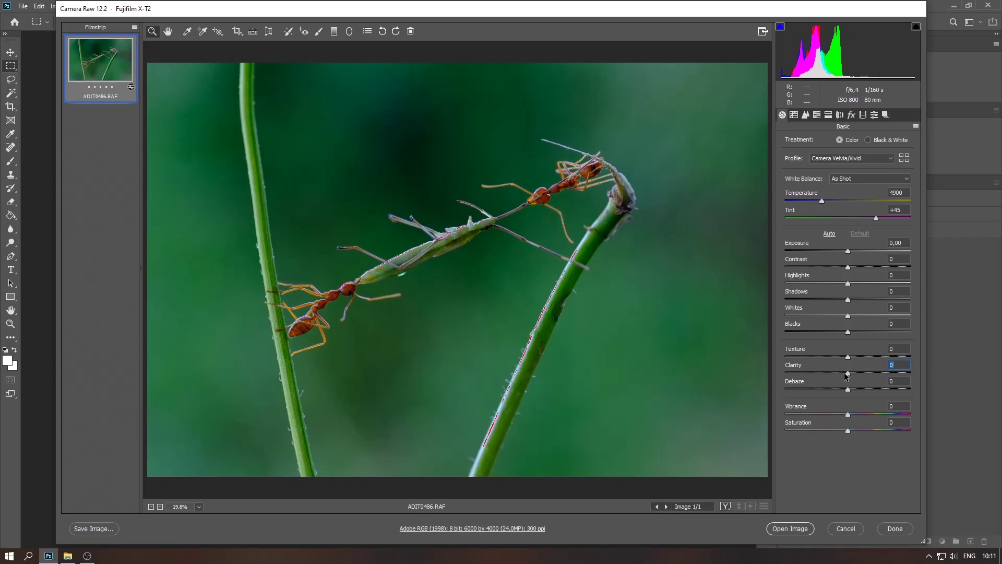
drag(848, 357, 867, 357)
text(0)
Step: Try Dehaze at +64 and then around +27, resetting it to 0 each time
drag(848, 390, 885, 391)
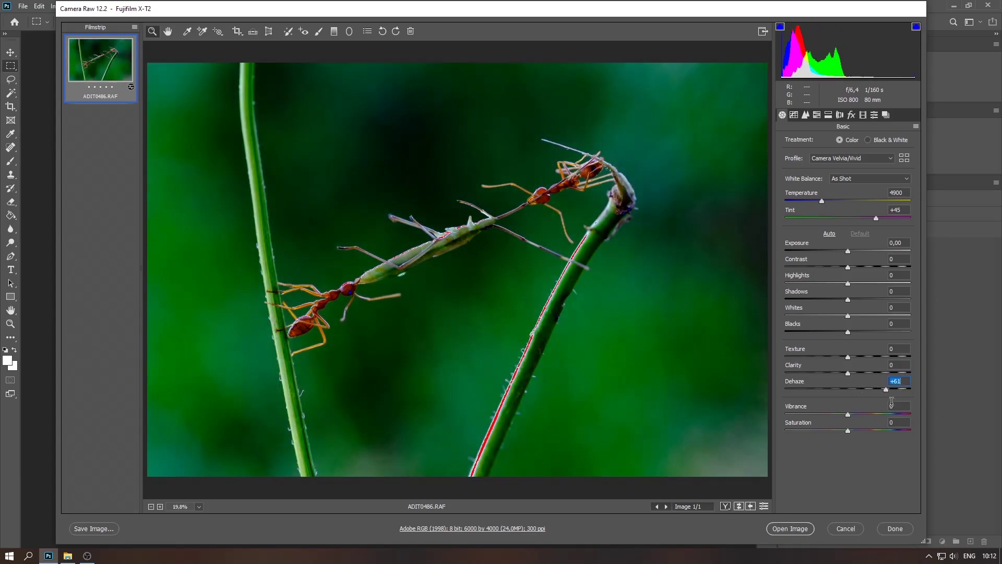
double_click(886, 390)
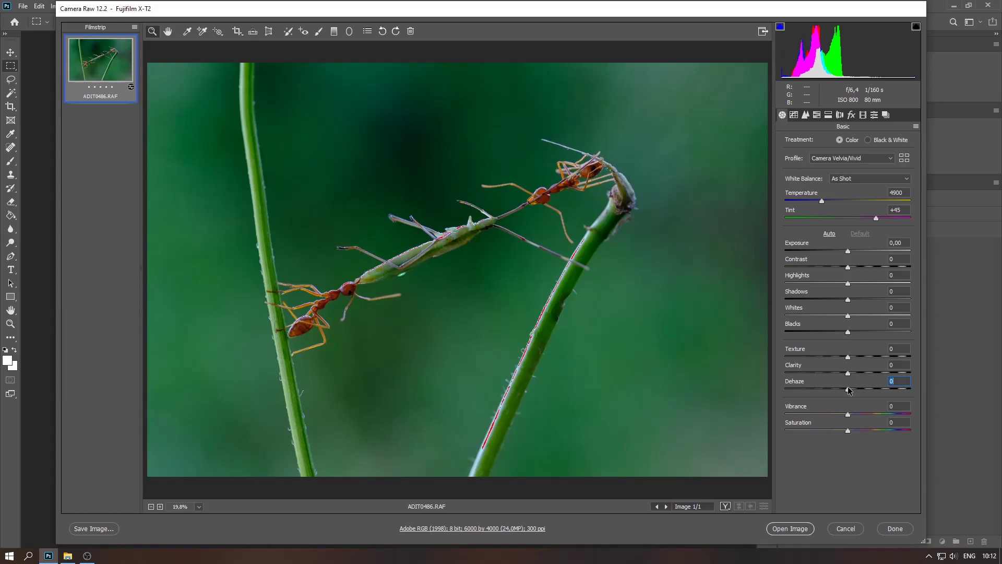
mouse_move(848, 390)
mouse_down()
mouse_move(865, 389)
mouse_move(777, 390)
mouse_move(853, 397)
mouse_up()
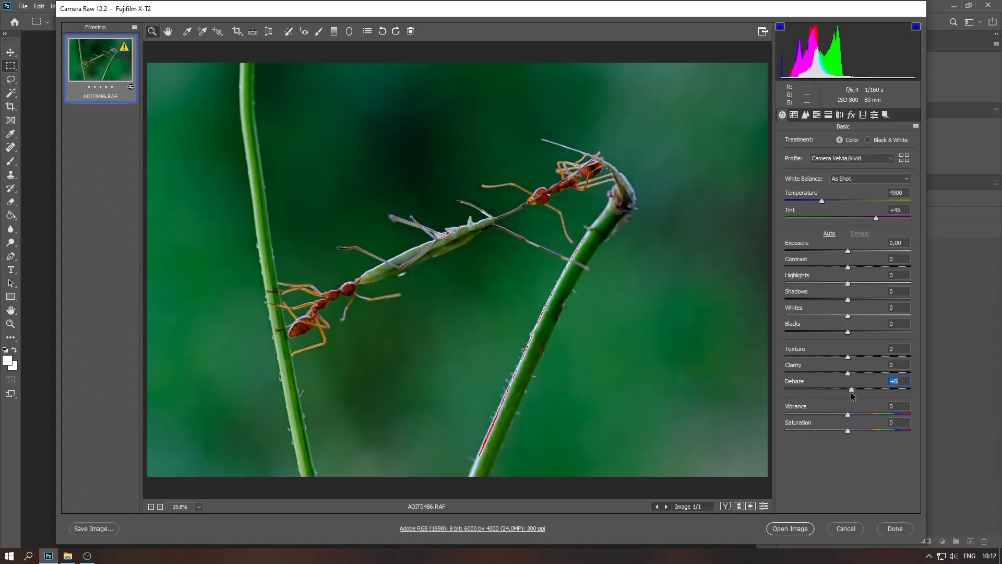
double_click(851, 390)
Step: Preview Vibrance +37 and Saturation +12, then reset both to 0
mouse_move(849, 415)
mouse_down()
mouse_move(895, 416)
mouse_move(832, 416)
mouse_move(870, 415)
mouse_up()
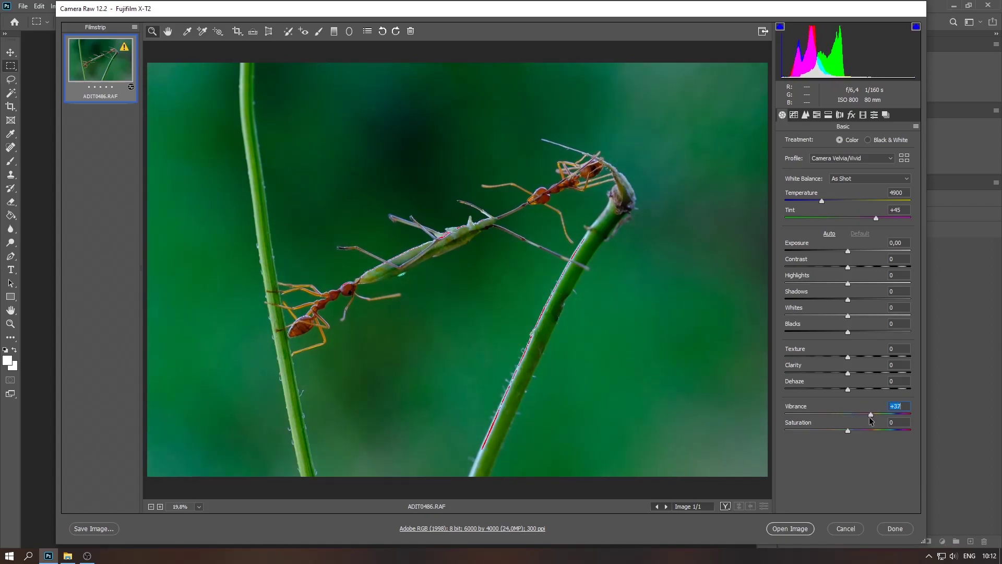
mouse_move(848, 429)
mouse_down()
mouse_move(862, 430)
mouse_move(854, 429)
mouse_up()
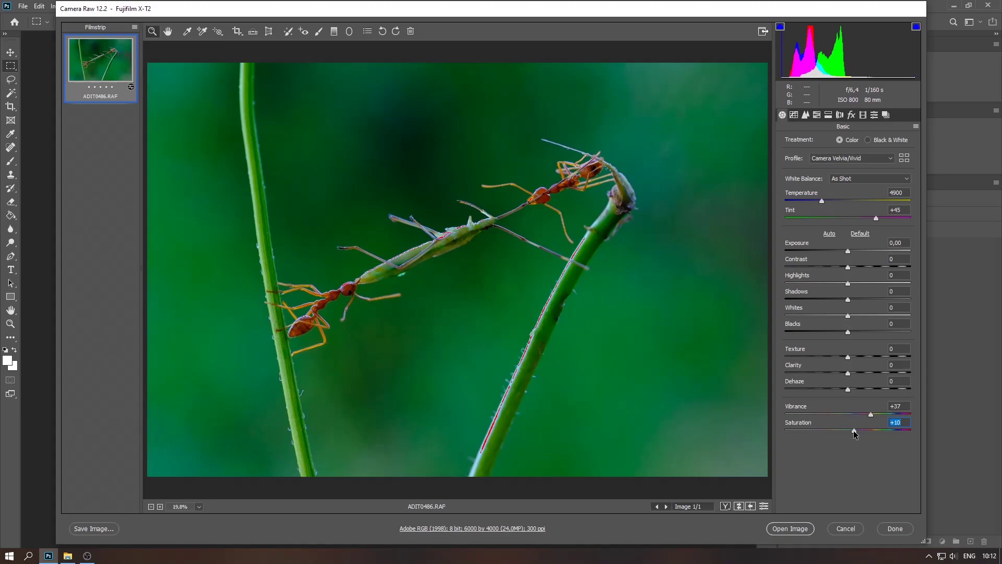
double_click(853, 430)
double_click(871, 414)
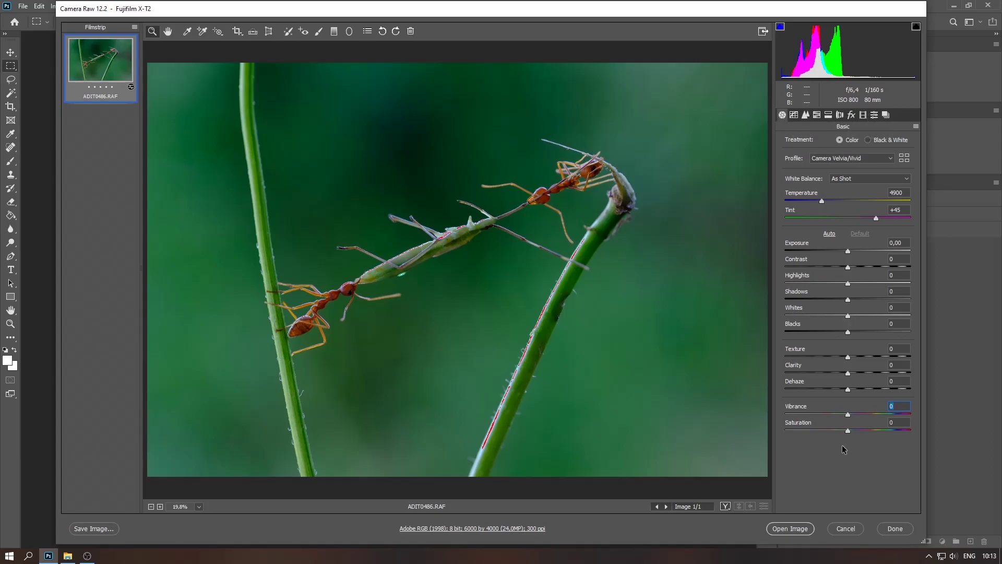
click(796, 114)
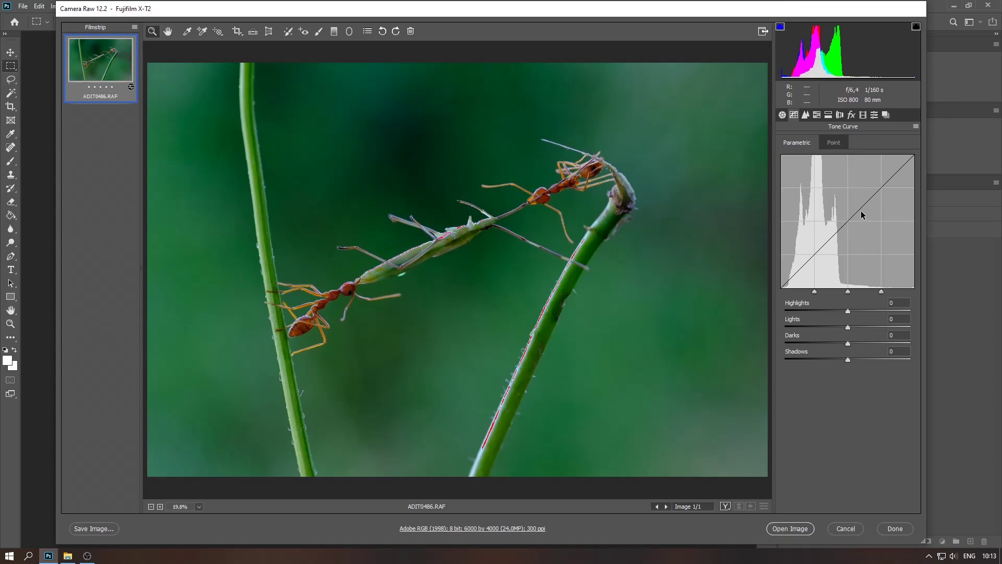
click(782, 115)
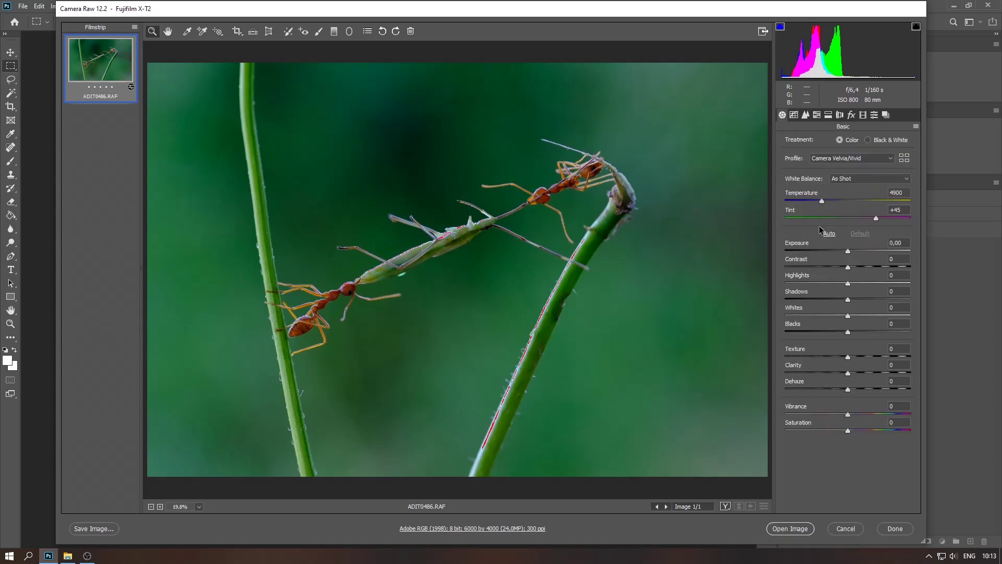
click(794, 116)
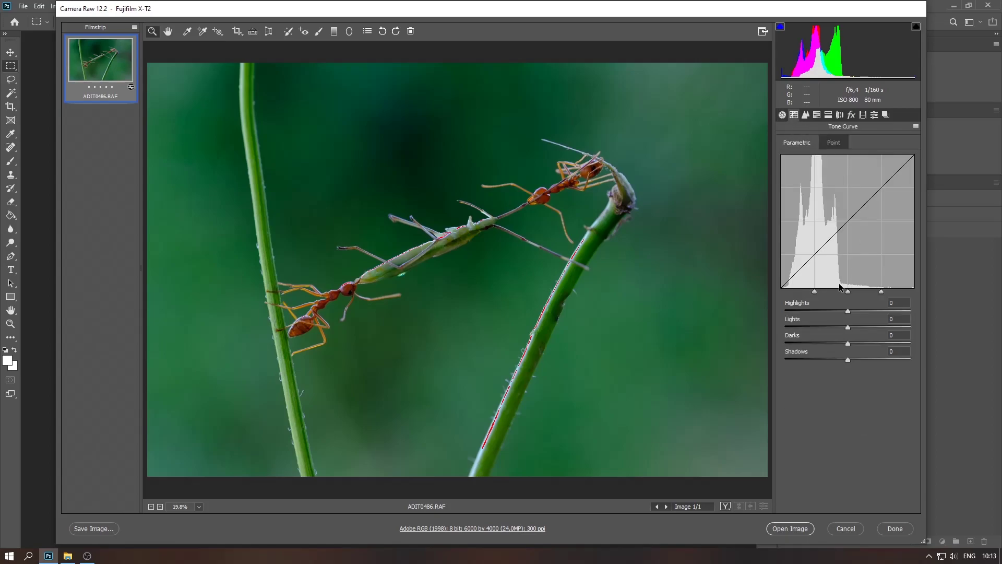
Step: Set Exposure to +2,15 and pull Highlights and Whites down to -80
click(782, 115)
drag(848, 250, 875, 251)
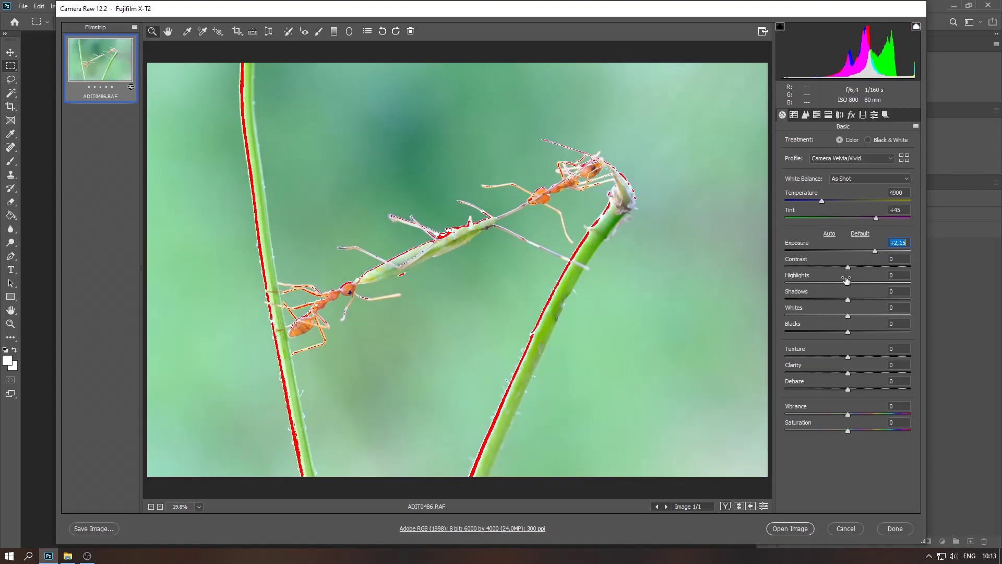
drag(848, 283, 798, 283)
drag(848, 316, 797, 316)
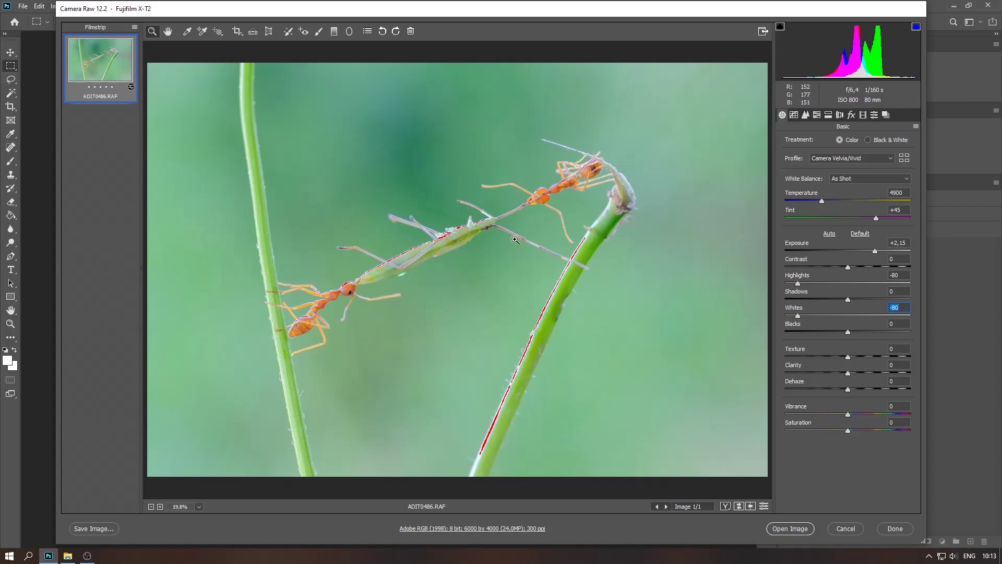
Step: Test lower Tone Curve Highlights and Darks -40, then reset all curve sliders to 0
click(794, 115)
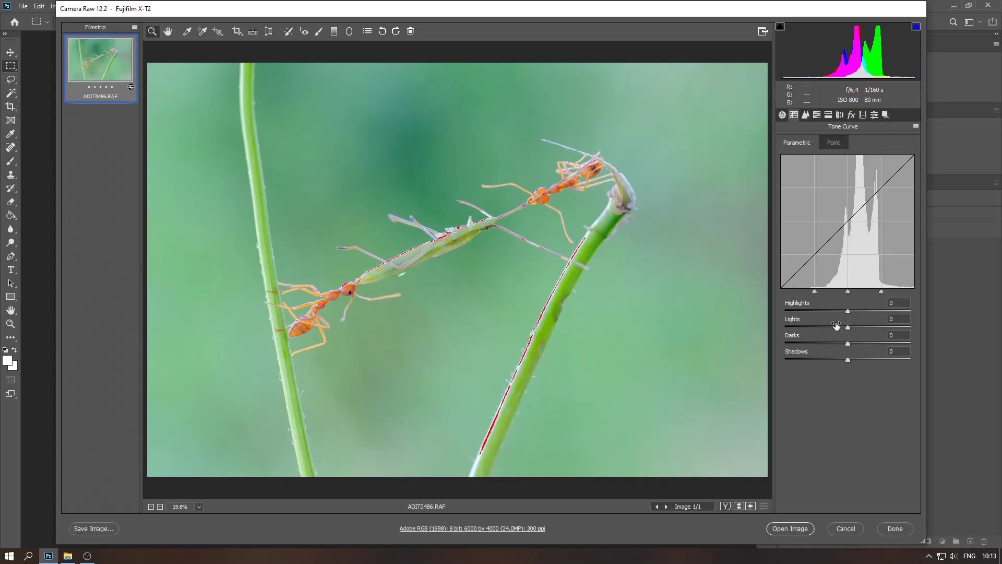
mouse_move(848, 312)
mouse_down()
mouse_move(804, 312)
mouse_move(836, 311)
mouse_move(796, 328)
mouse_move(814, 312)
mouse_up()
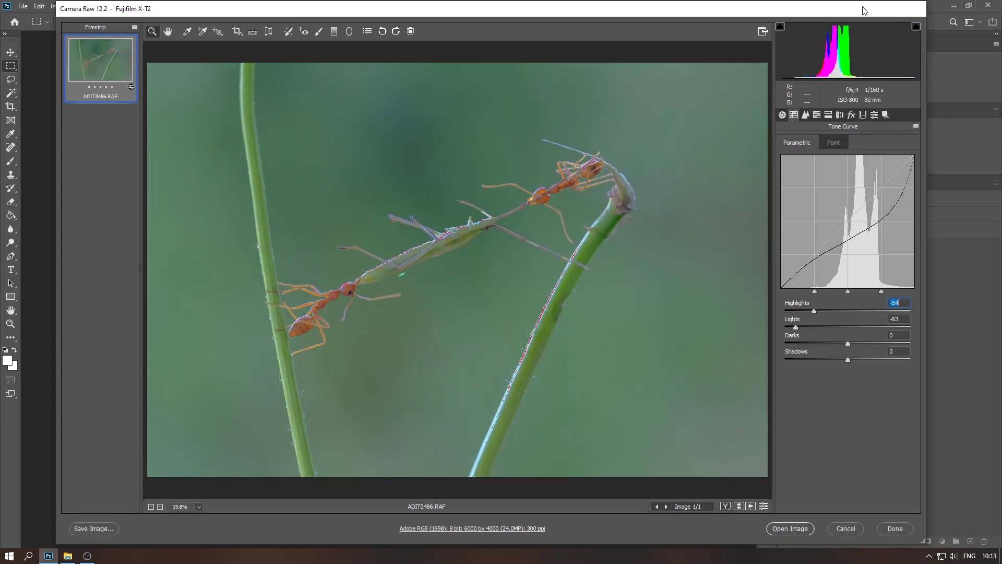
click(783, 115)
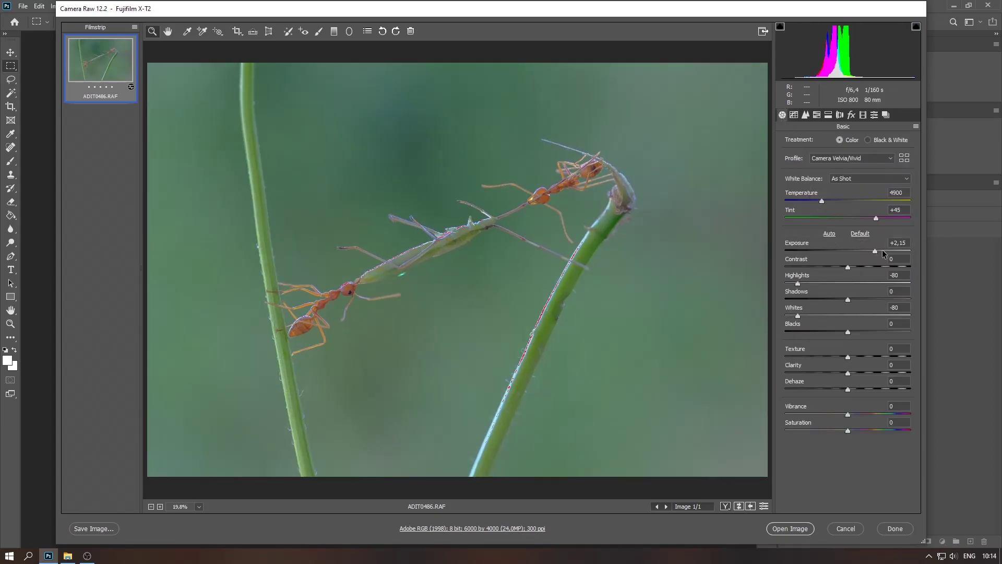
click(794, 115)
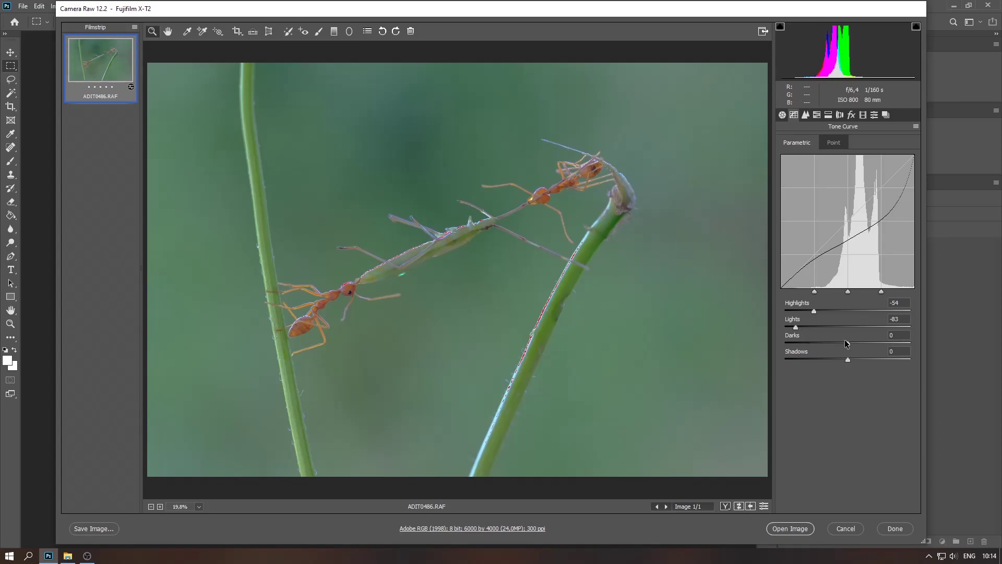
mouse_move(848, 343)
mouse_down()
mouse_move(783, 361)
mouse_move(814, 365)
mouse_up()
double_click(824, 344)
double_click(796, 327)
double_click(814, 311)
double_click(814, 360)
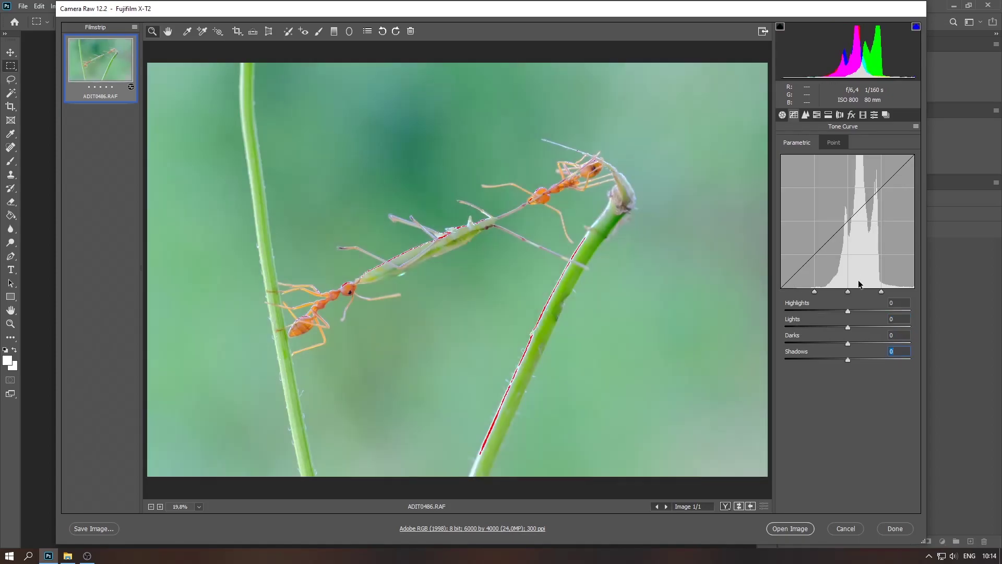
Step: Lower Highlights to -100, Whites to -97 and reduce Exposure
click(782, 115)
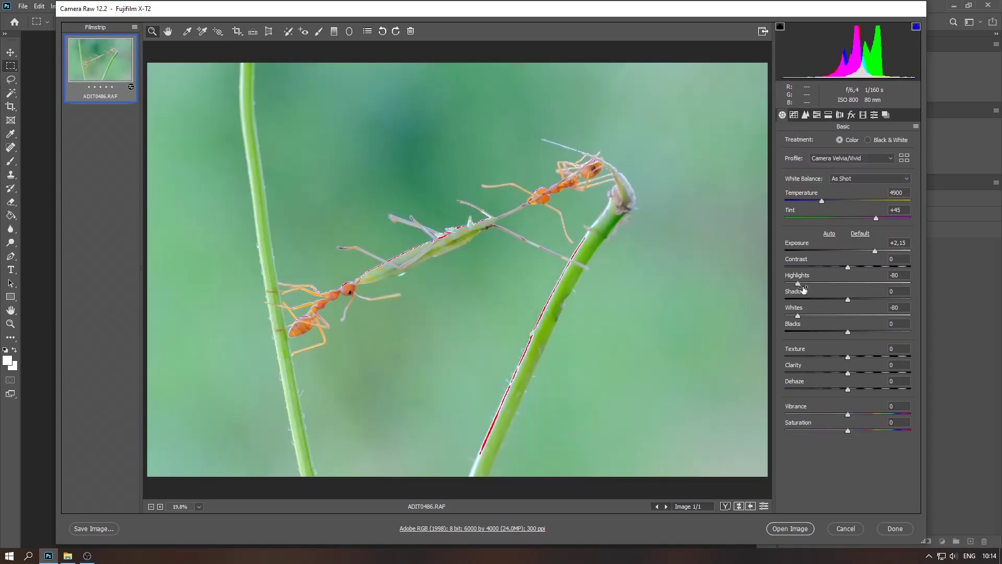
mouse_move(798, 284)
mouse_down()
mouse_move(786, 284)
mouse_move(787, 316)
mouse_up()
click(875, 251)
drag(873, 249, 862, 252)
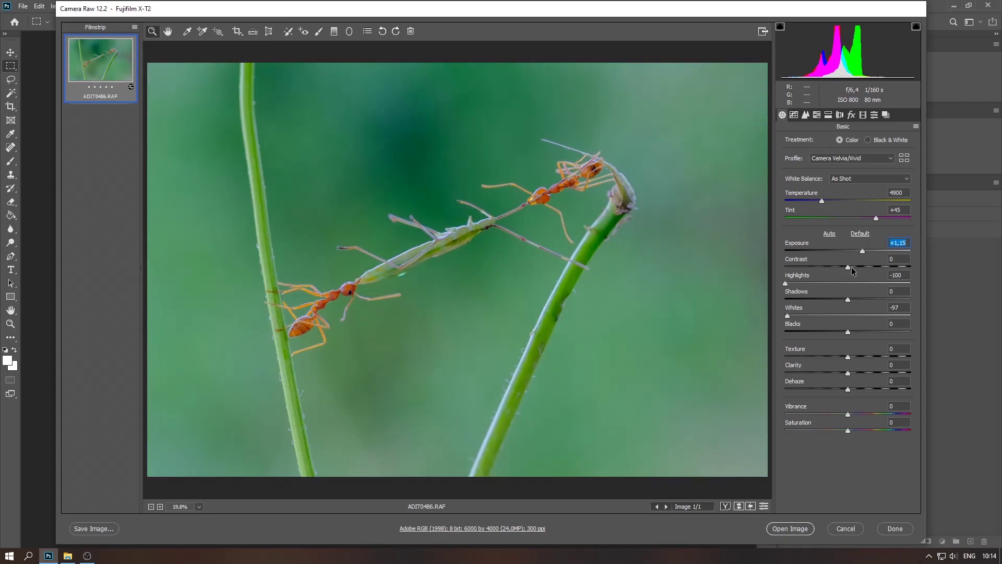
Step: Pull the Tone Curve Highlights to -64 and Lights to -85
click(794, 115)
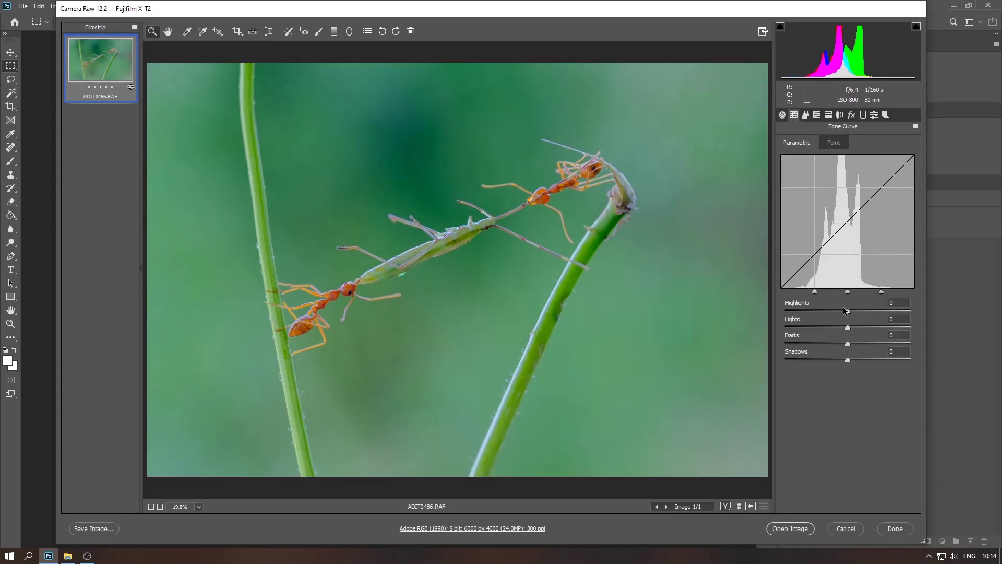
drag(846, 311, 810, 311)
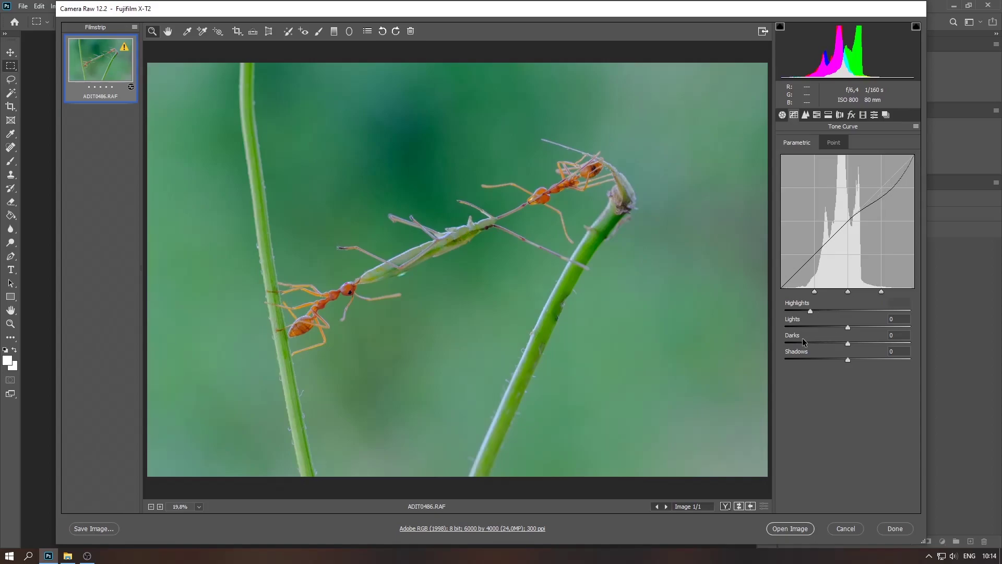
mouse_move(848, 327)
mouse_down()
mouse_move(792, 328)
mouse_move(833, 327)
mouse_move(811, 327)
mouse_move(823, 329)
mouse_move(821, 310)
mouse_up()
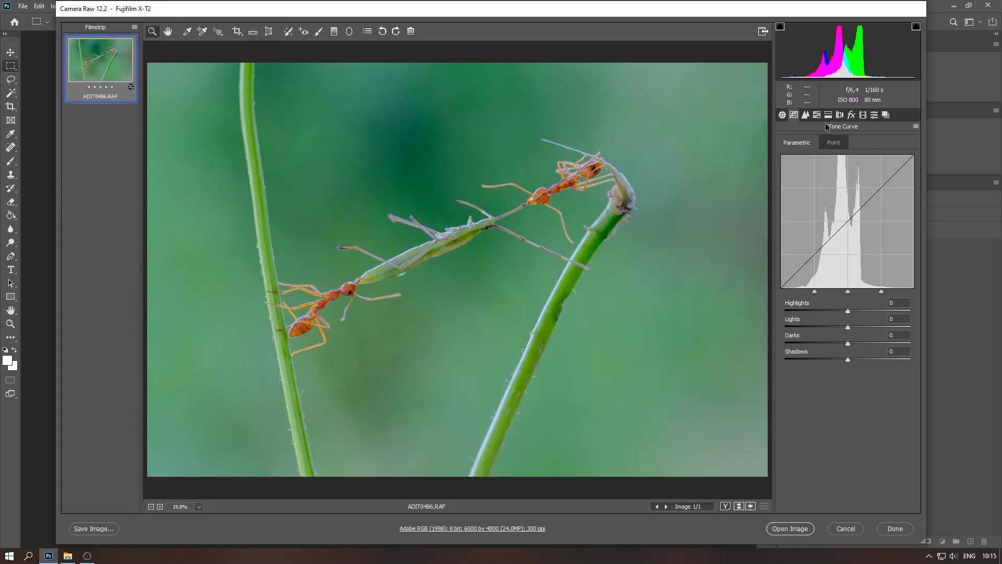
mouse_move(848, 313)
mouse_down()
mouse_move(856, 313)
mouse_move(807, 317)
mouse_up()
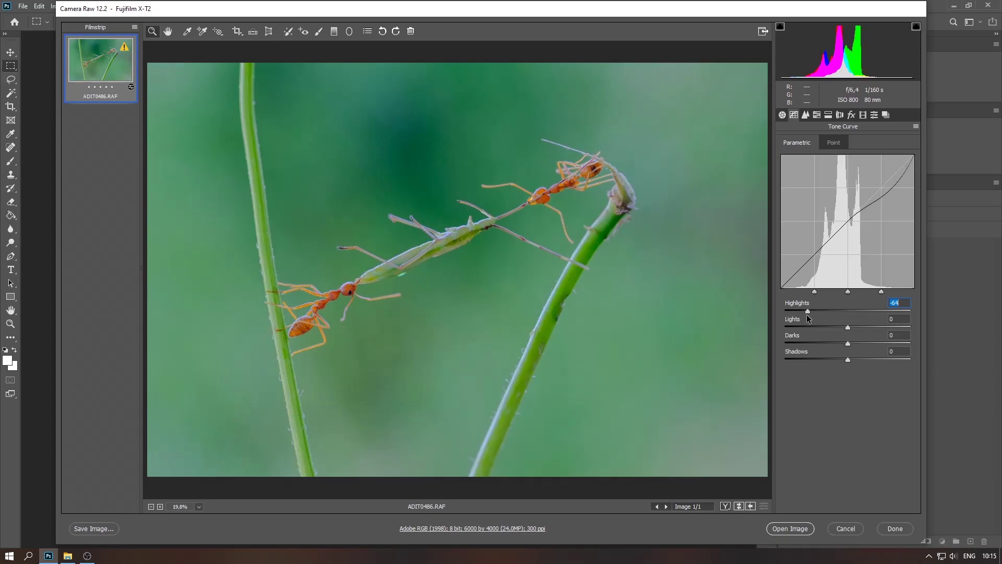
Step: Reset the Basic Exposure, Highlights and Whites to their defaults
click(783, 115)
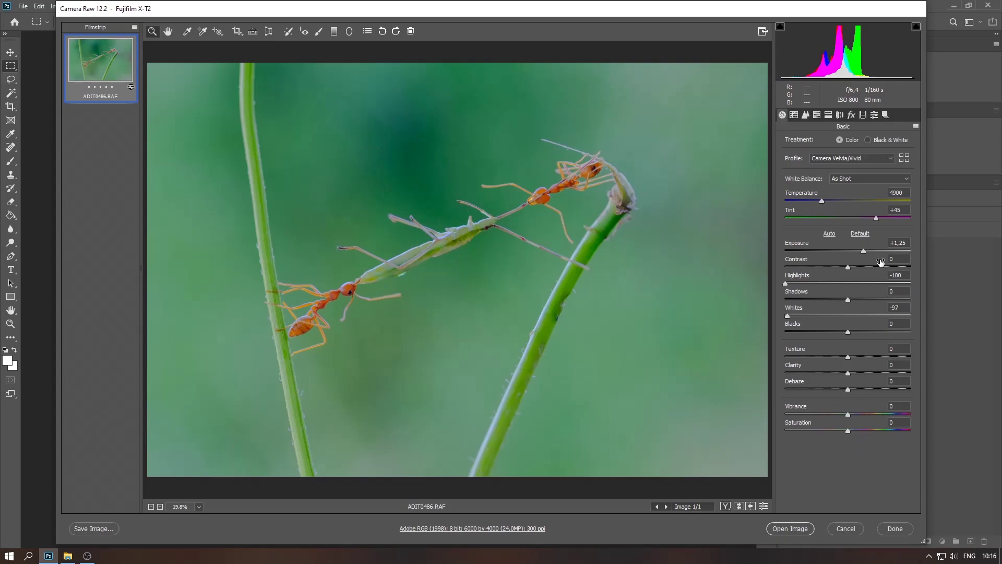
click(860, 233)
click(796, 118)
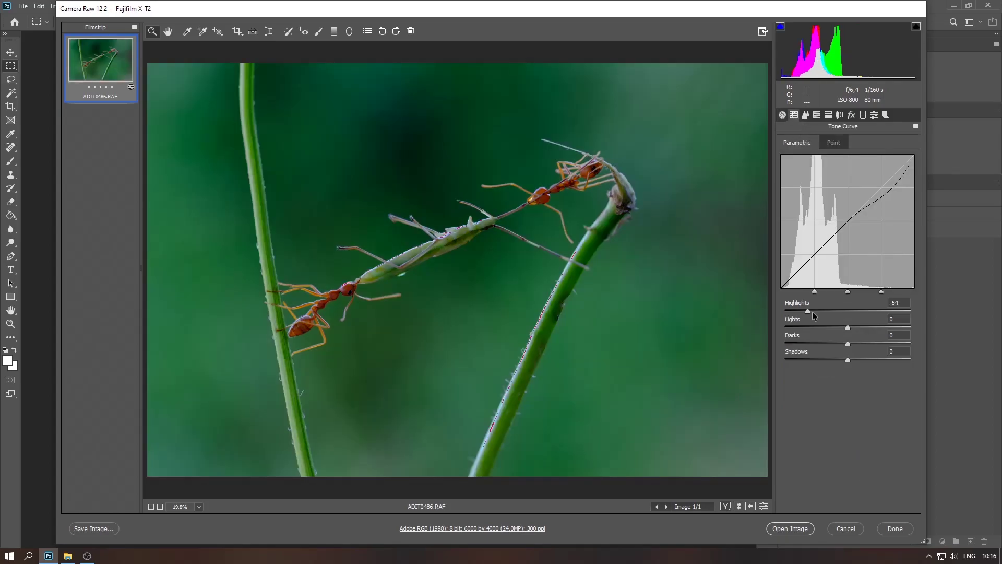
Step: Zoom to 100% on the insect and test Luminance noise reduction at 65, 0 and 100
click(806, 116)
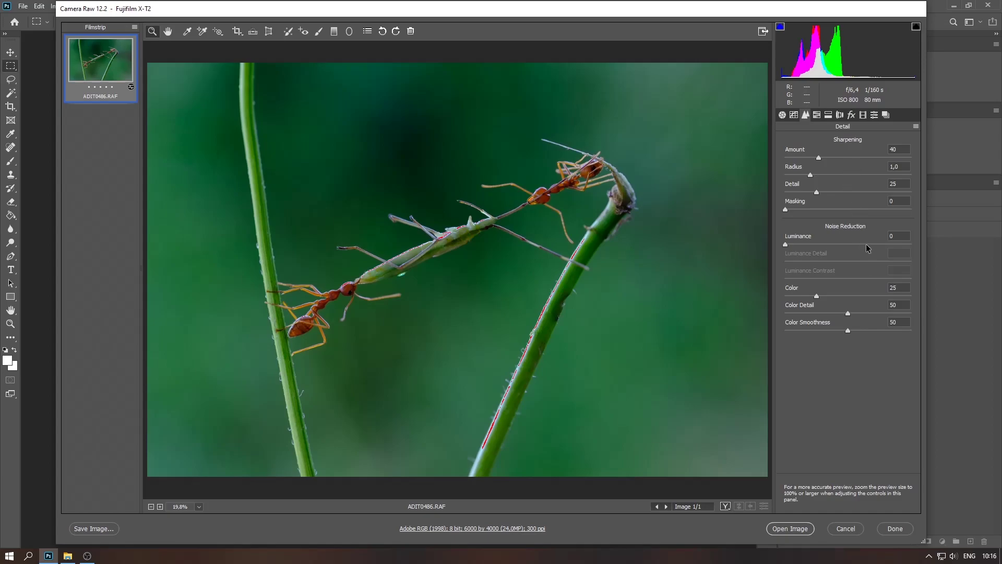
click(638, 258)
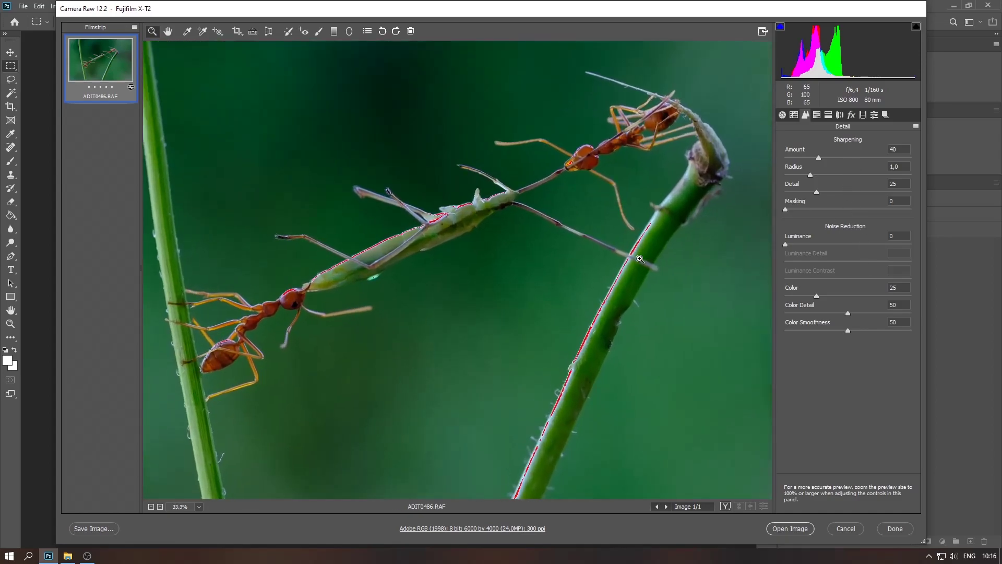
click(638, 258)
click(638, 257)
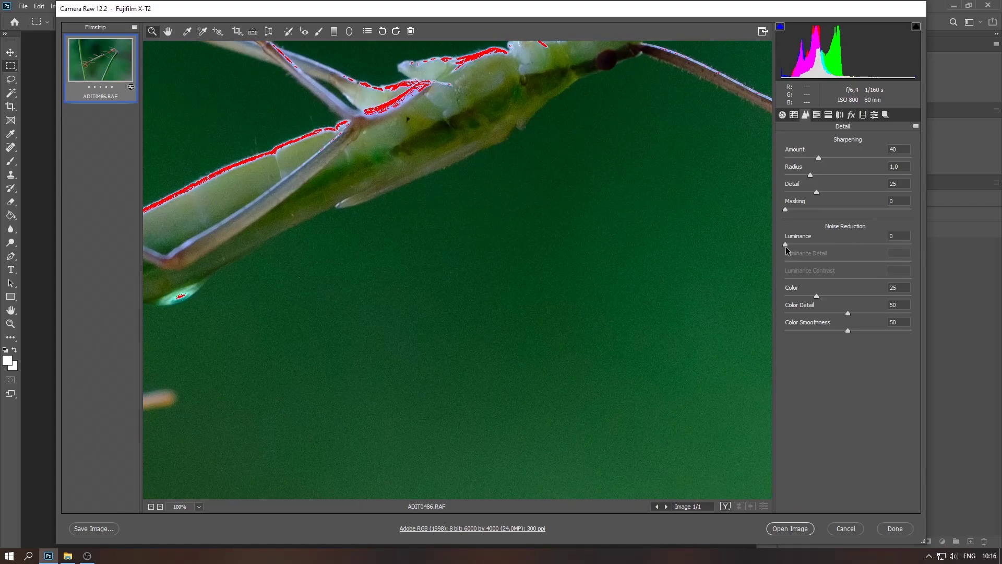
drag(785, 245, 894, 245)
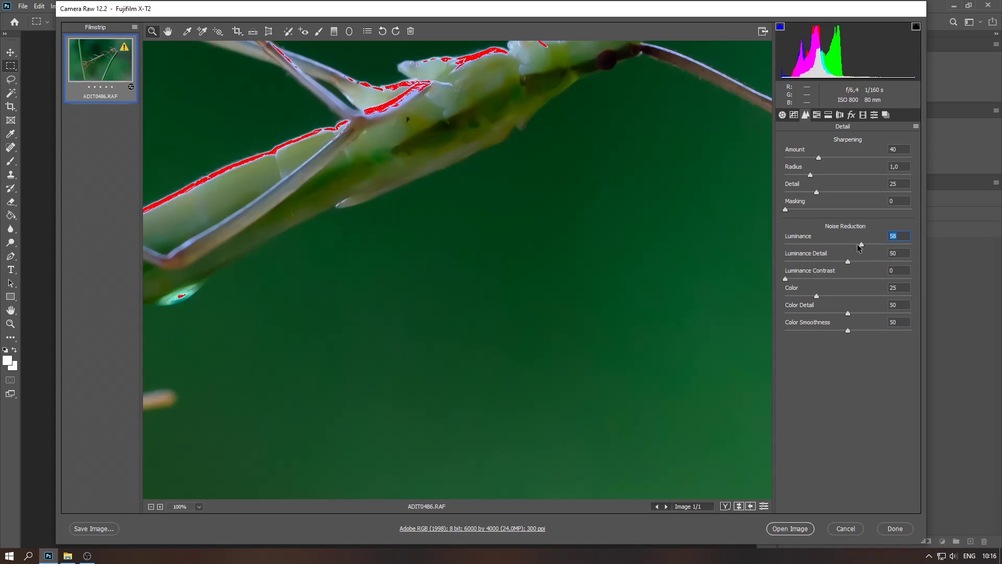
drag(897, 248, 714, 258)
mouse_move(785, 244)
mouse_down()
mouse_move(913, 245)
mouse_move(823, 246)
mouse_move(861, 253)
mouse_up()
Step: At 66.7% zoom, compare the ant and bug with Luminance noise reduction off
alt+click(489, 171)
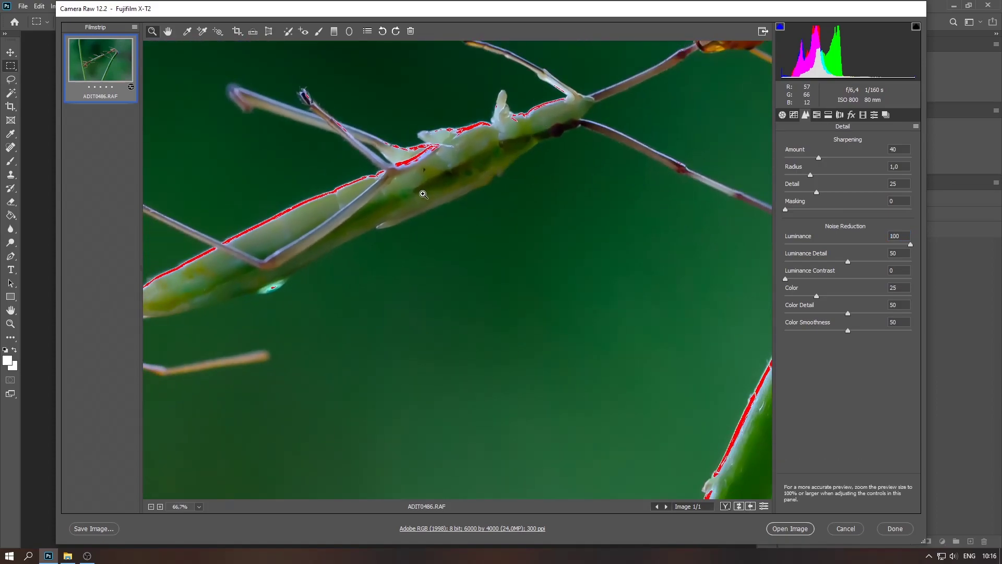
drag(364, 223, 481, 240)
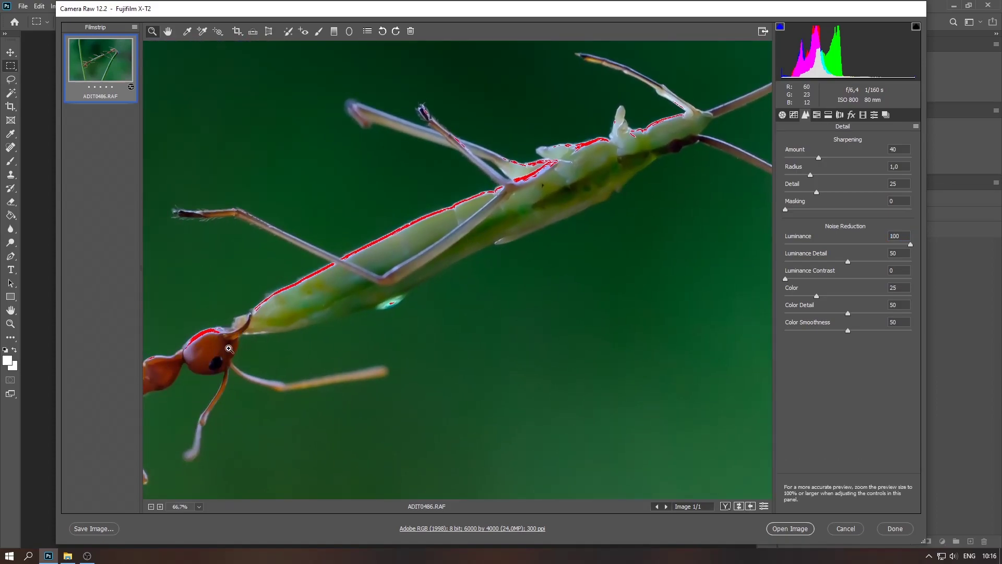
drag(236, 374, 543, 231)
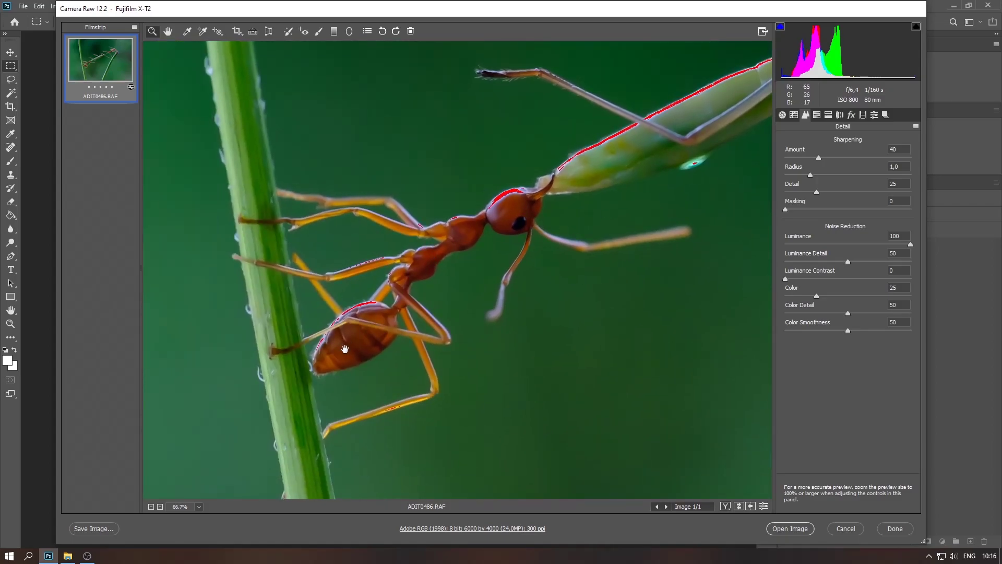
drag(552, 189, 414, 236)
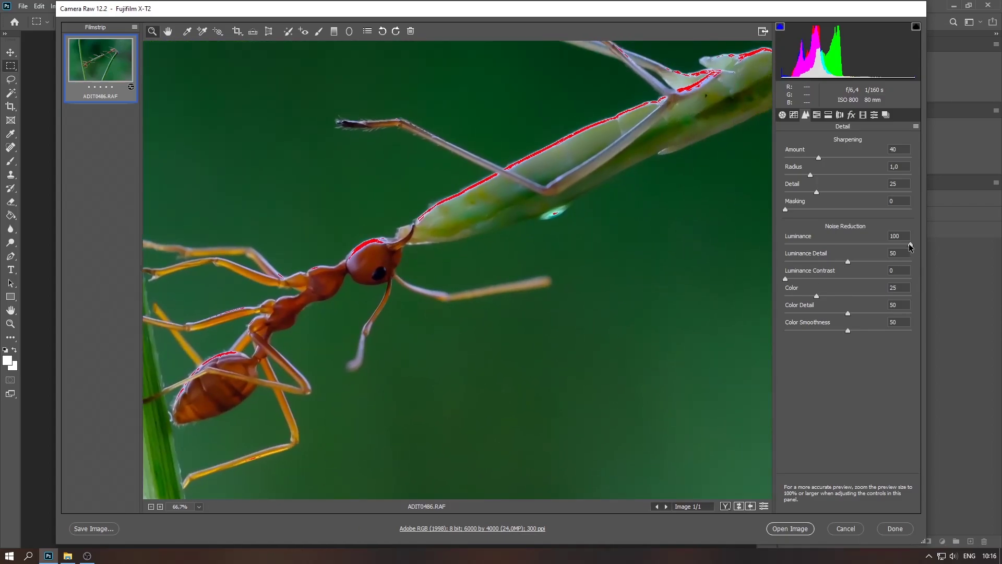
drag(910, 244, 785, 244)
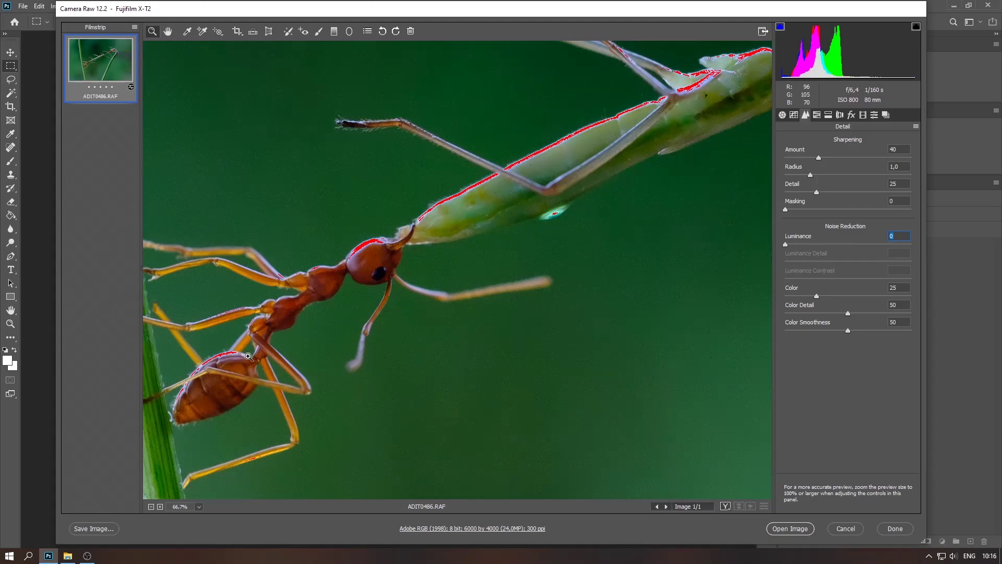
drag(504, 216, 336, 291)
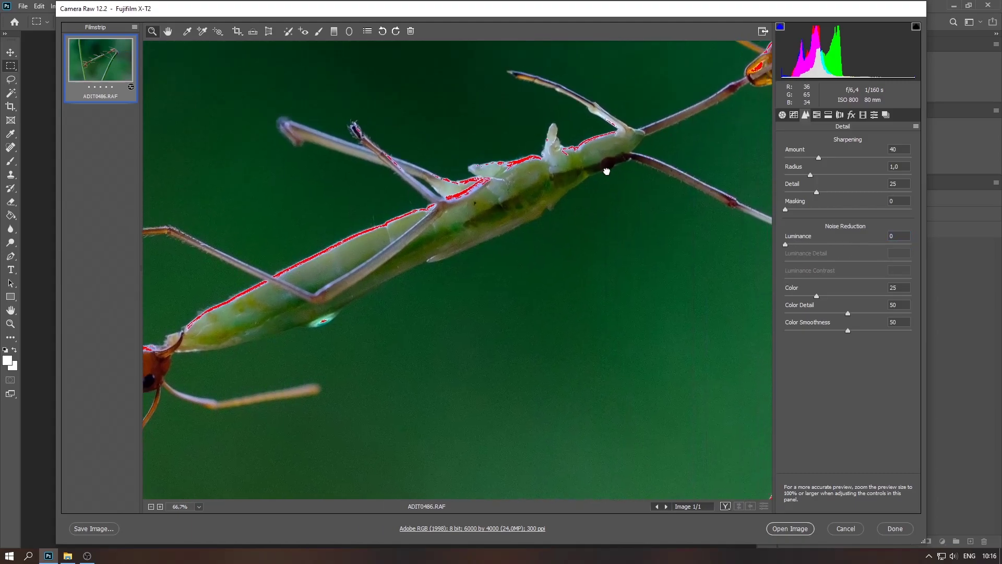
mouse_move(604, 168)
mouse_down()
mouse_move(378, 260)
mouse_move(606, 108)
mouse_up()
mouse_move(380, 301)
mouse_down()
mouse_move(537, 245)
mouse_move(683, 245)
mouse_up()
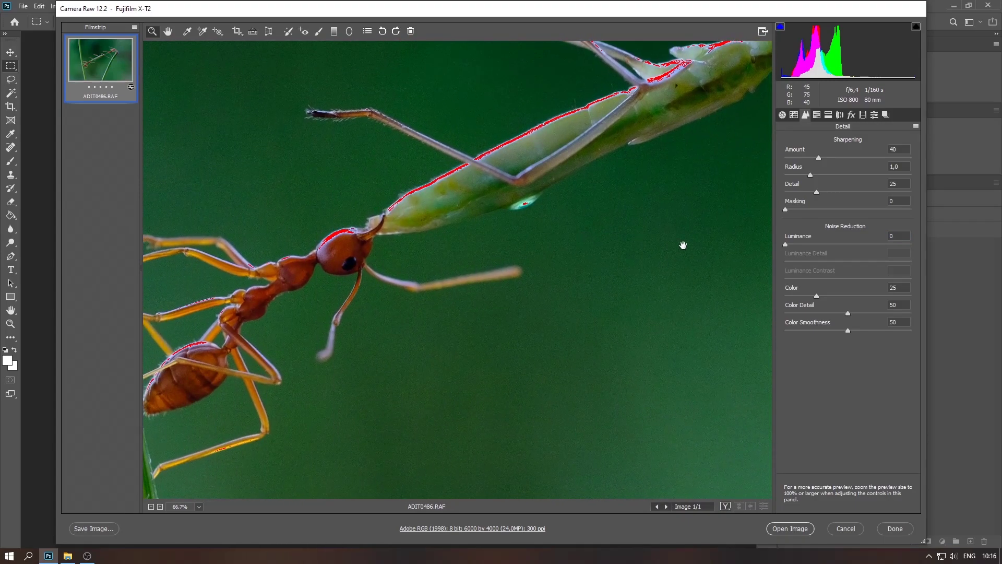
Step: Return Luminance noise reduction to 100, then fine-tune its value in the field
drag(791, 246, 924, 242)
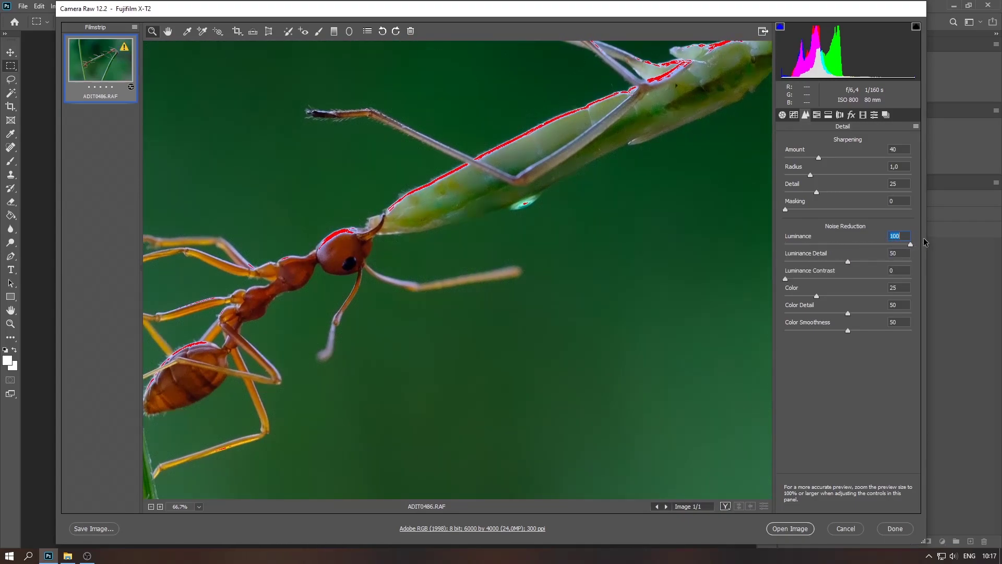
text(2)
drag(266, 323, 393, 333)
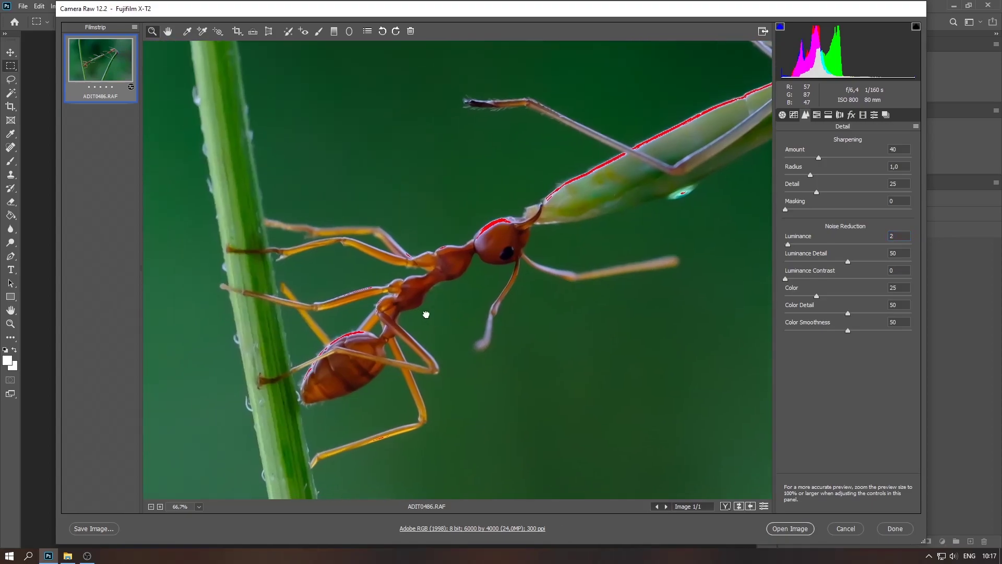
click(898, 236)
text(100)
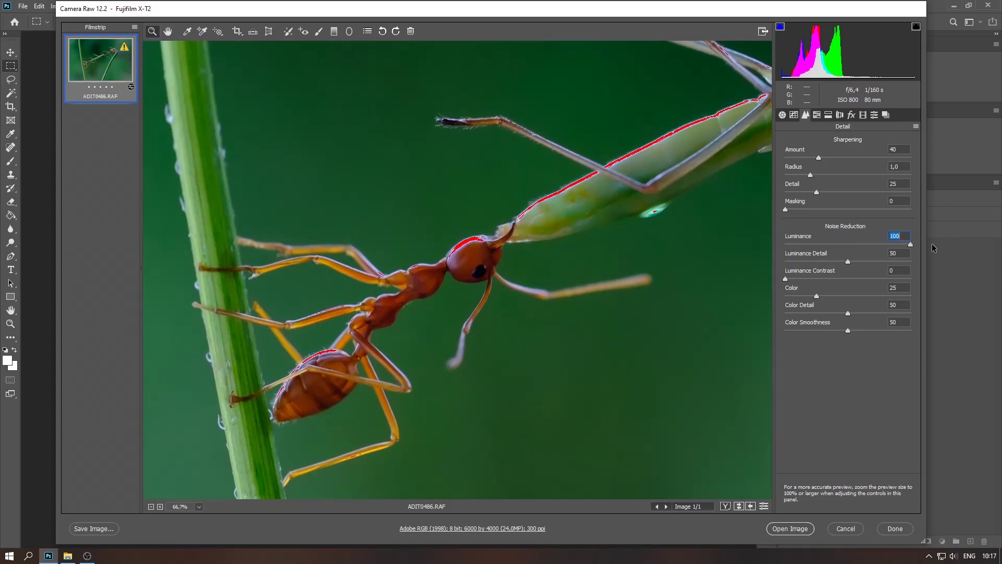
key(Up)
Step: Settle luminance noise reduction at 24 and Luminance Detail at 60, checking the ant's head at 200%
mouse_move(791, 244)
mouse_down()
mouse_move(827, 245)
mouse_move(749, 257)
mouse_up()
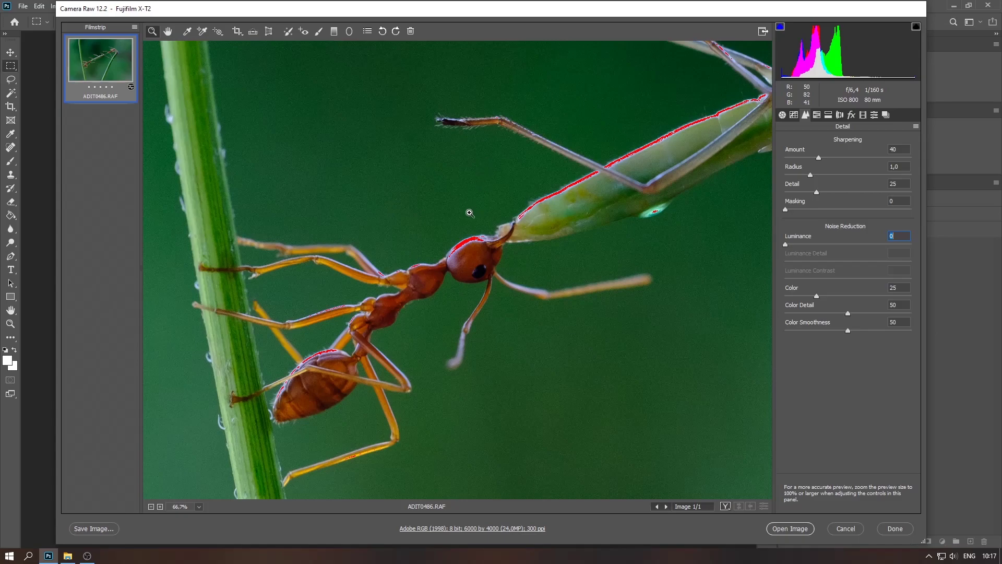
mouse_move(788, 245)
mouse_down()
mouse_move(831, 243)
mouse_move(760, 251)
mouse_move(806, 244)
mouse_up()
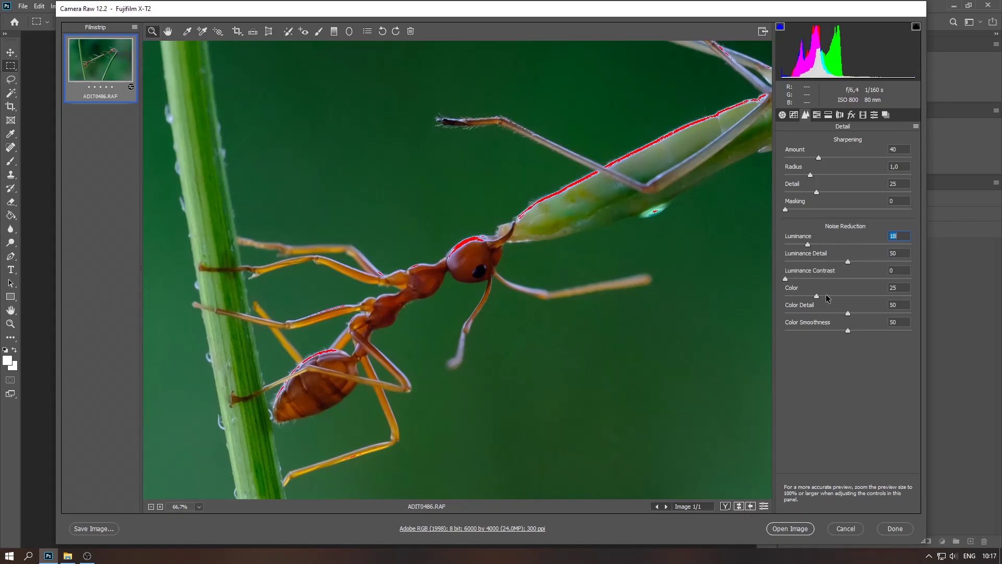
drag(807, 244, 798, 243)
drag(815, 246, 838, 245)
drag(848, 264, 914, 263)
key(ctrl+plus)
key(ctrl+plus)
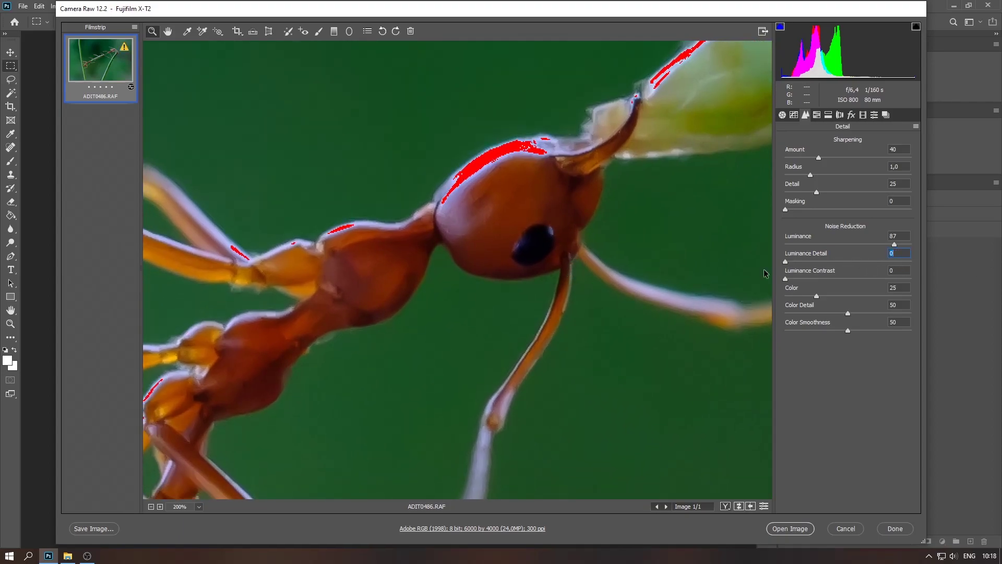
click(896, 253)
mouse_move(895, 244)
mouse_down()
mouse_move(778, 255)
mouse_move(827, 257)
mouse_move(818, 258)
mouse_up()
click(883, 261)
text(60)
key(ctrl+0)
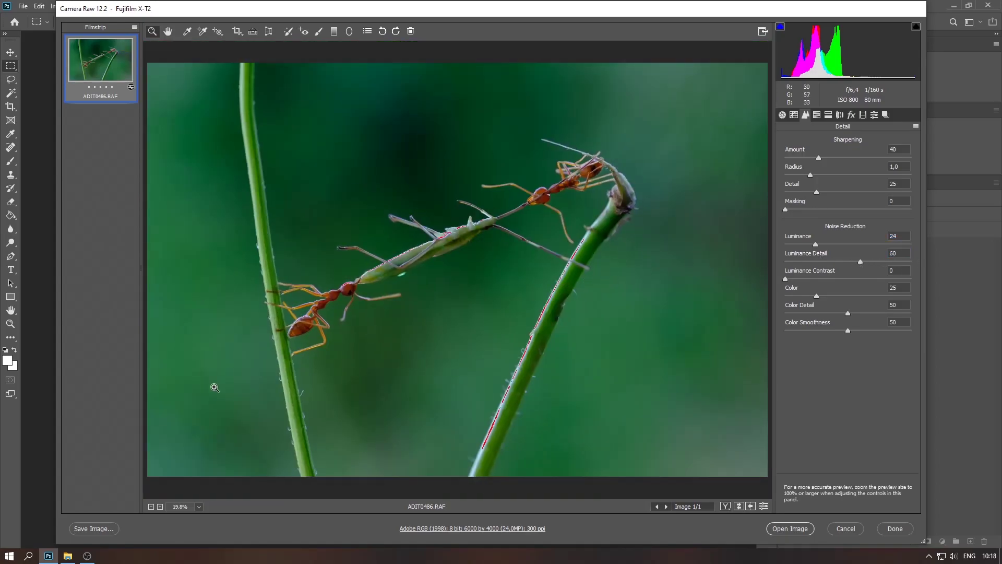
Step: Zoom in on the background noise, fit the photo, then view the ant's head at 100%
click(459, 324)
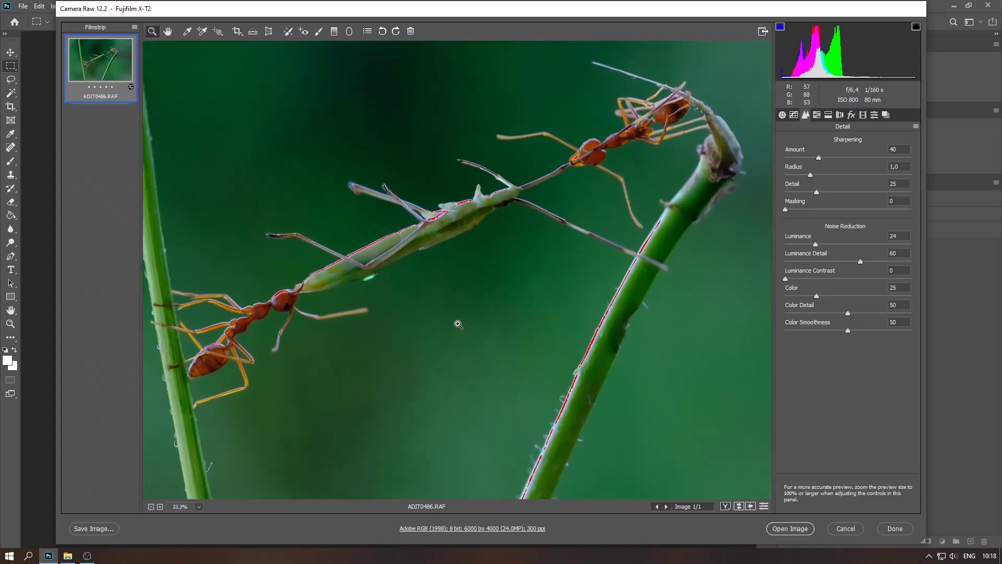
click(459, 325)
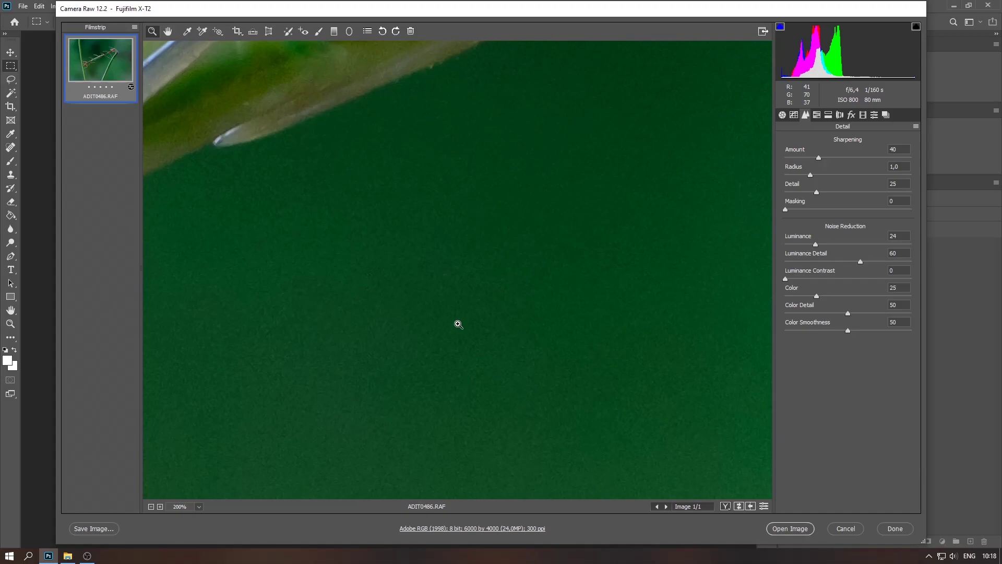
alt+click(459, 324)
alt+click(459, 324)
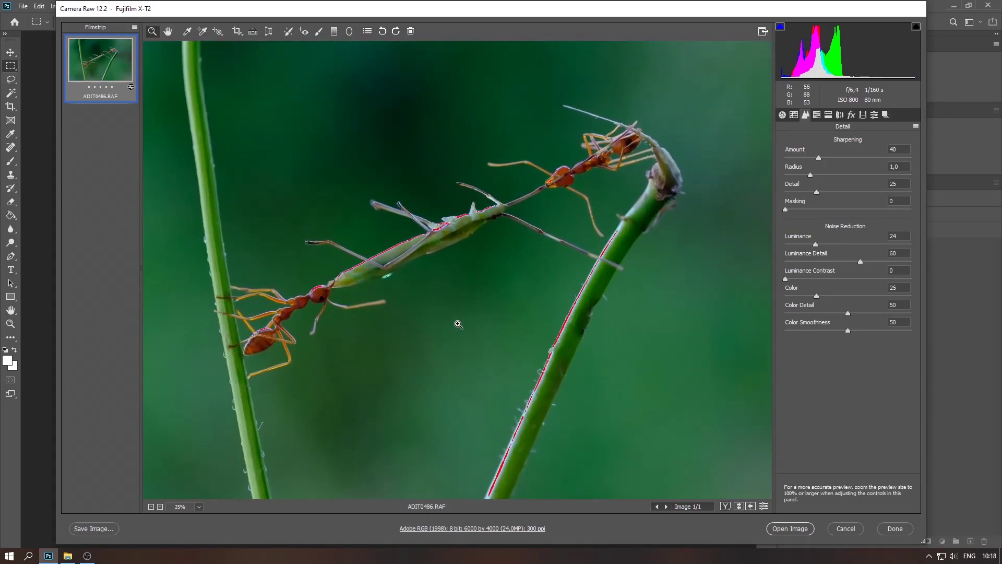
alt+click(459, 324)
key(ctrl+0)
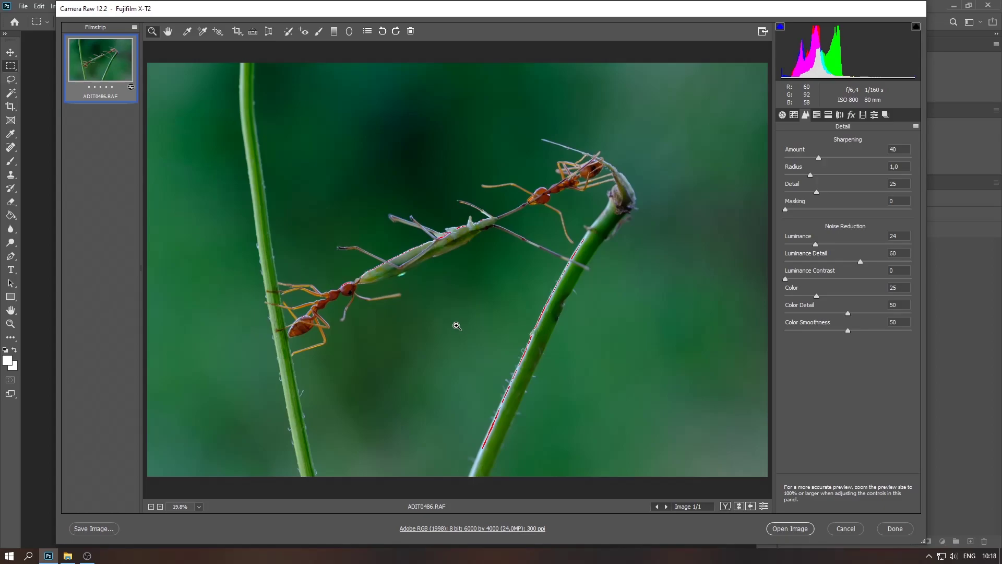
click(408, 318)
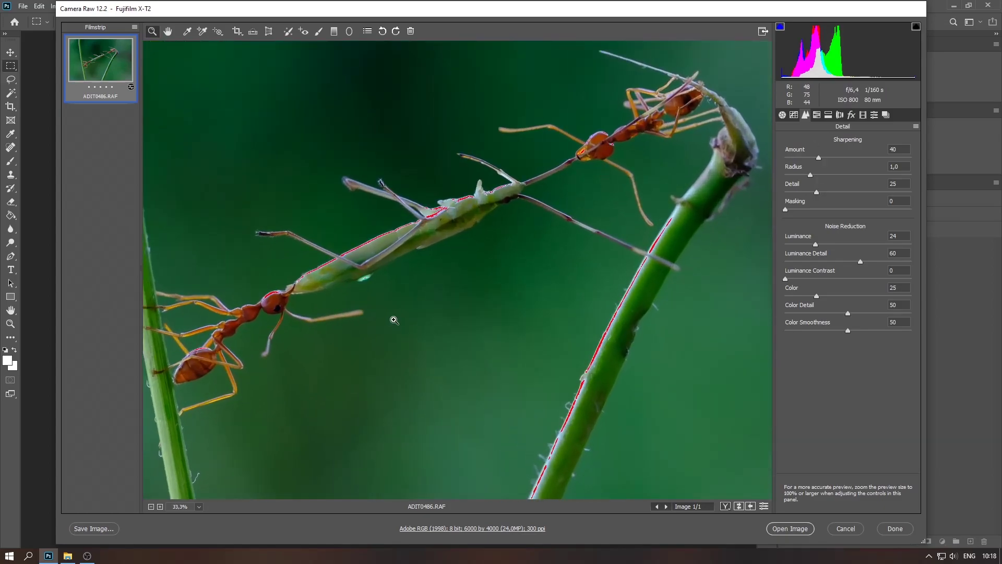
click(414, 306)
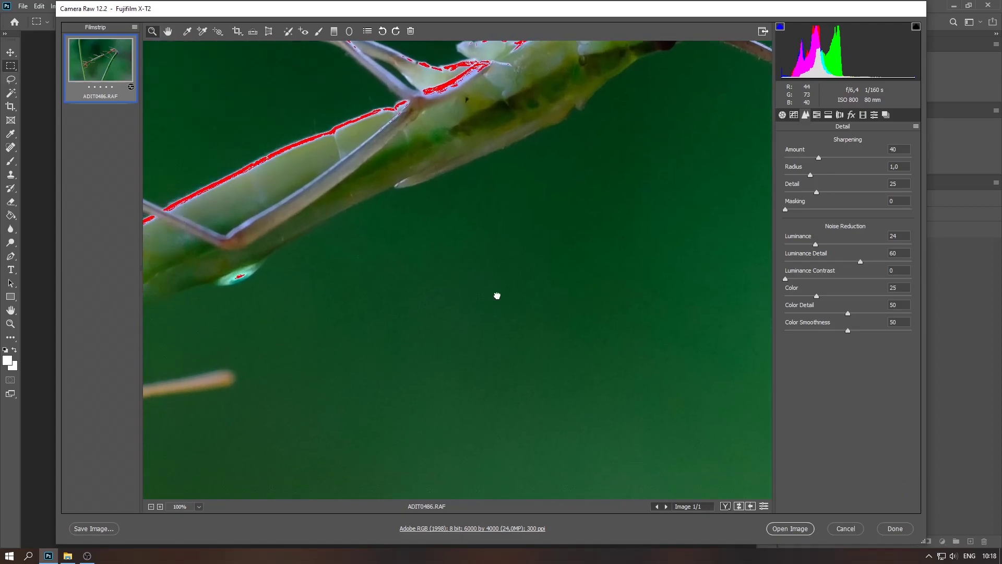
mouse_move(497, 293)
mouse_down()
mouse_move(425, 273)
mouse_move(458, 271)
mouse_up()
Step: Set luminance noise reduction to 79, Luminance Detail to 88 and Luminance Contrast to 45
click(896, 270)
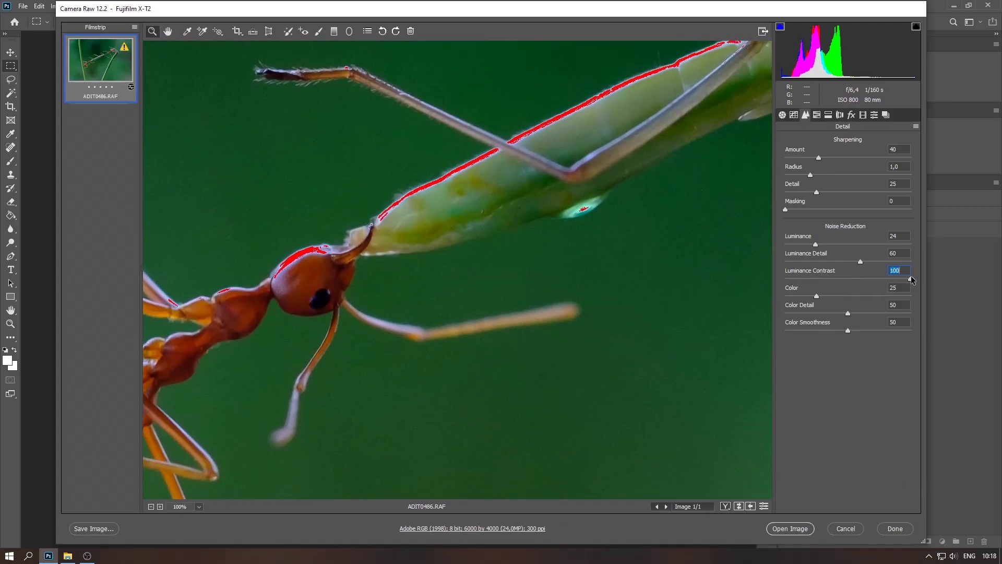
drag(785, 278, 820, 278)
mouse_move(815, 244)
mouse_down()
mouse_move(871, 243)
mouse_move(896, 261)
mouse_up()
drag(821, 279, 906, 278)
mouse_move(840, 278)
mouse_down()
mouse_move(806, 289)
mouse_move(834, 292)
mouse_move(842, 282)
mouse_up()
drag(873, 244, 884, 244)
drag(880, 246, 882, 246)
Step: Raise Sharpening Amount to 131 and fit the photo in view
drag(820, 159, 925, 158)
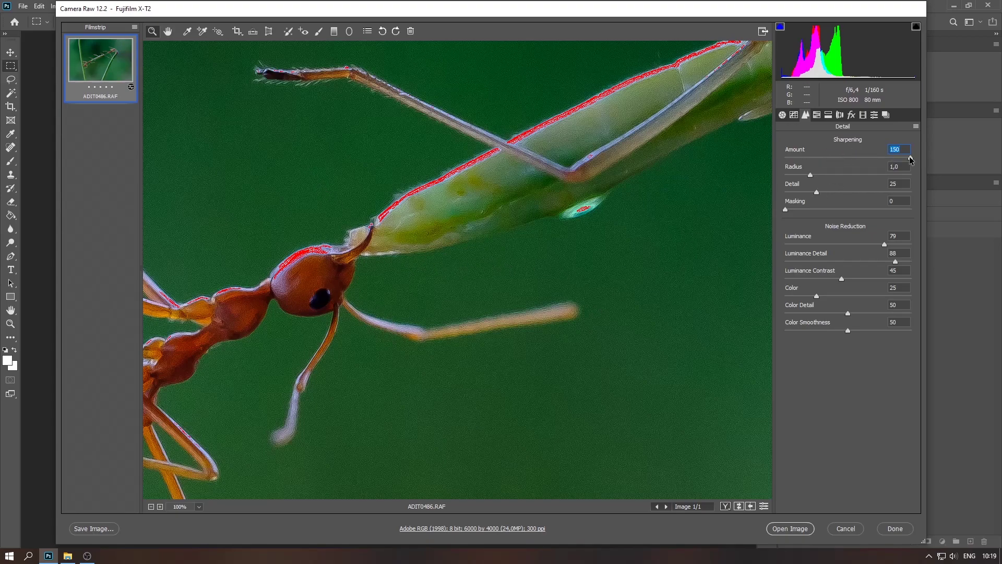
drag(911, 159, 895, 160)
alt+click(498, 279)
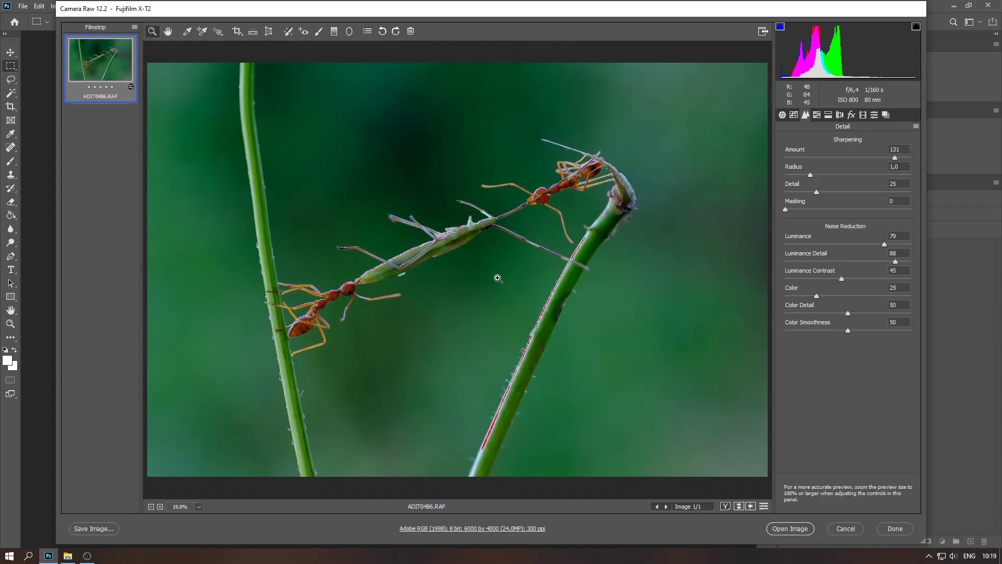
Step: Zoom to 100% on the ant's head and lower Sharpening Amount back to 40
click(498, 278)
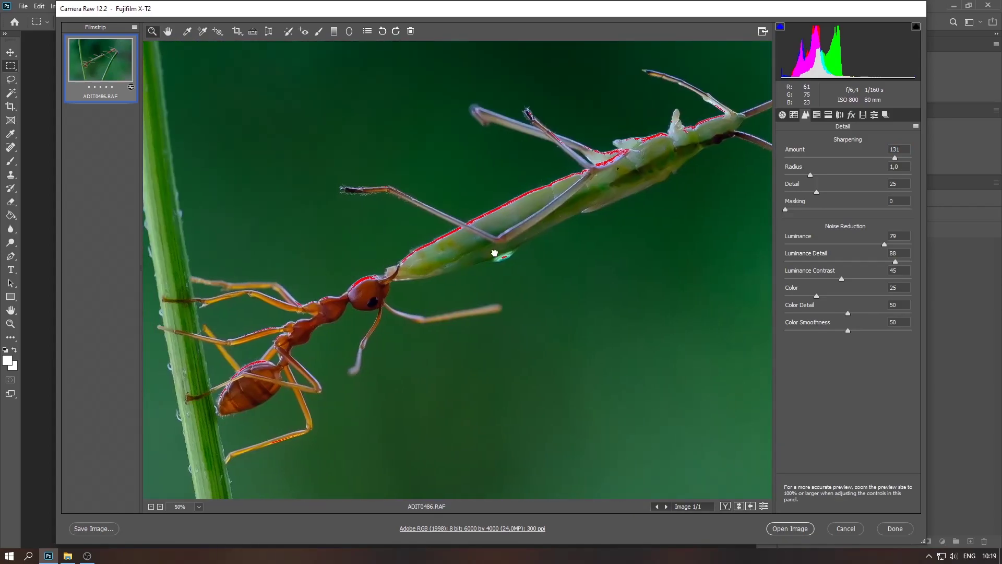
click(495, 253)
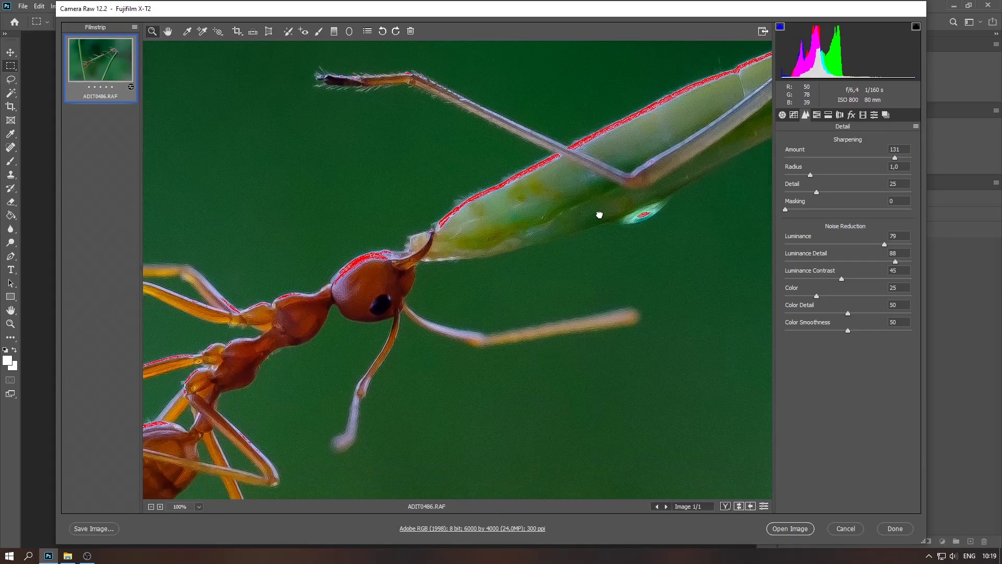
drag(495, 253, 606, 201)
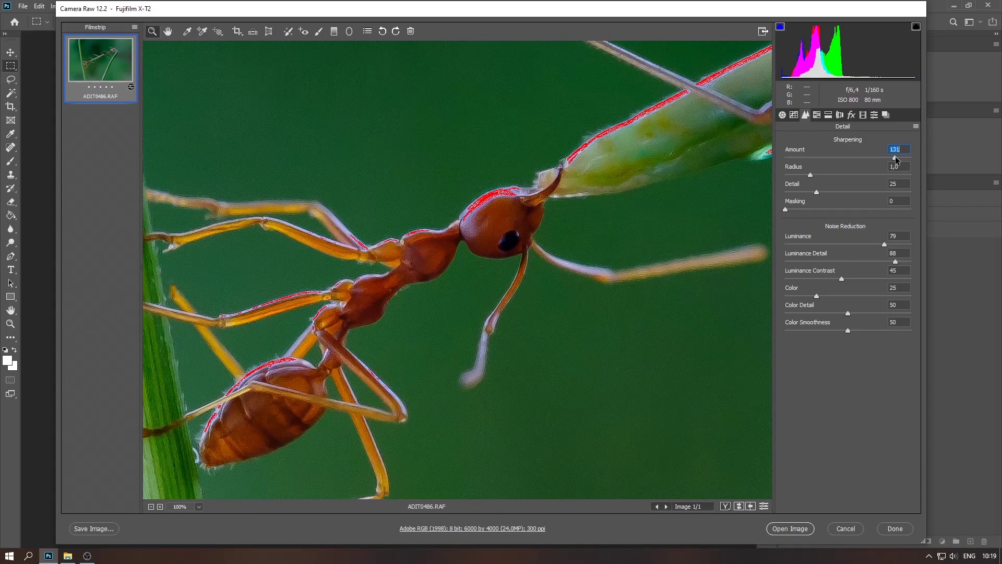
mouse_move(896, 158)
mouse_down()
mouse_move(801, 166)
mouse_move(823, 159)
mouse_up()
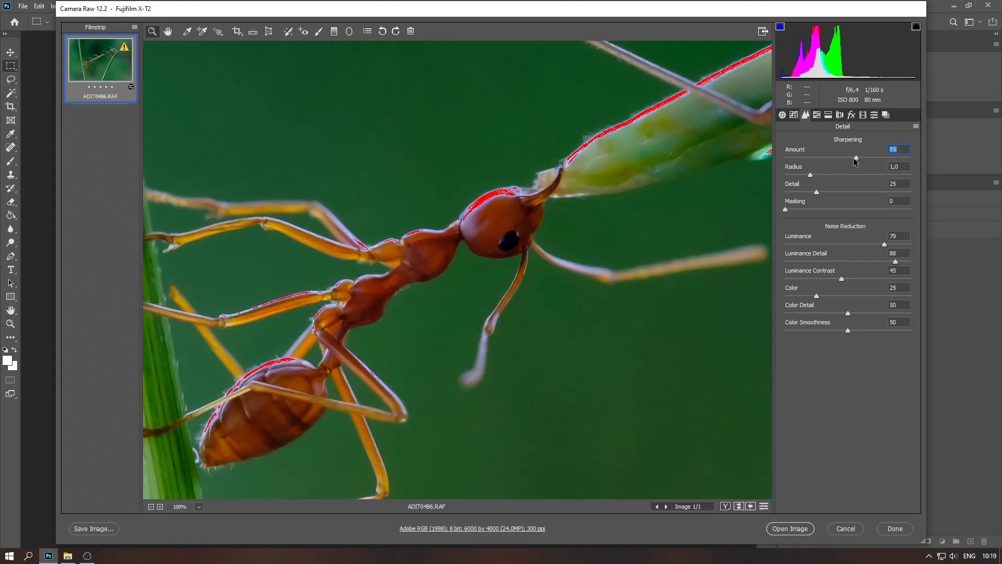
Step: Reset Luminance noise reduction to 0 and review Color, Color Detail and Color Smoothness
double_click(884, 244)
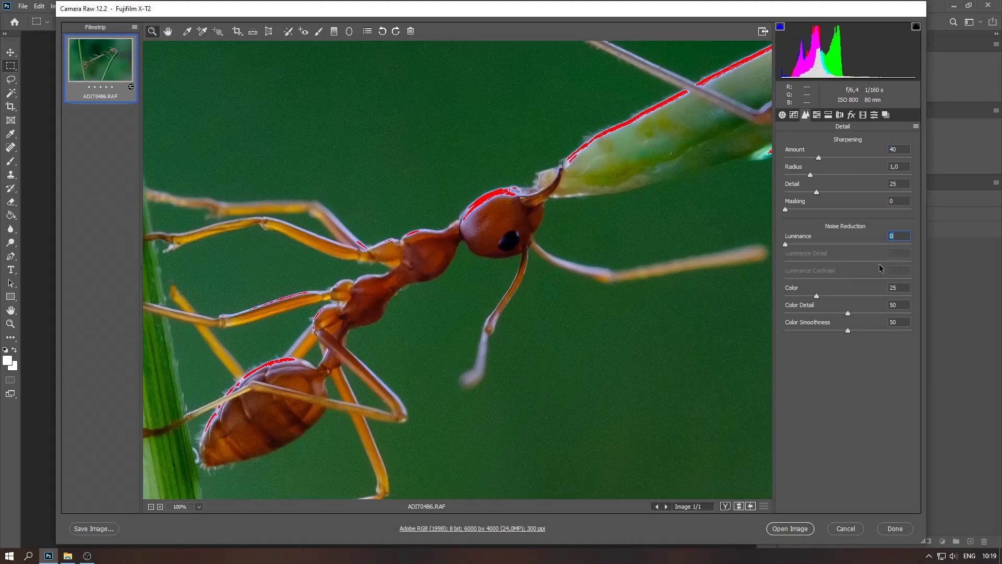
click(817, 296)
click(846, 313)
click(850, 330)
Step: Show HSL Adjustments on the Hue tab with the whole photo in view
click(817, 114)
click(797, 143)
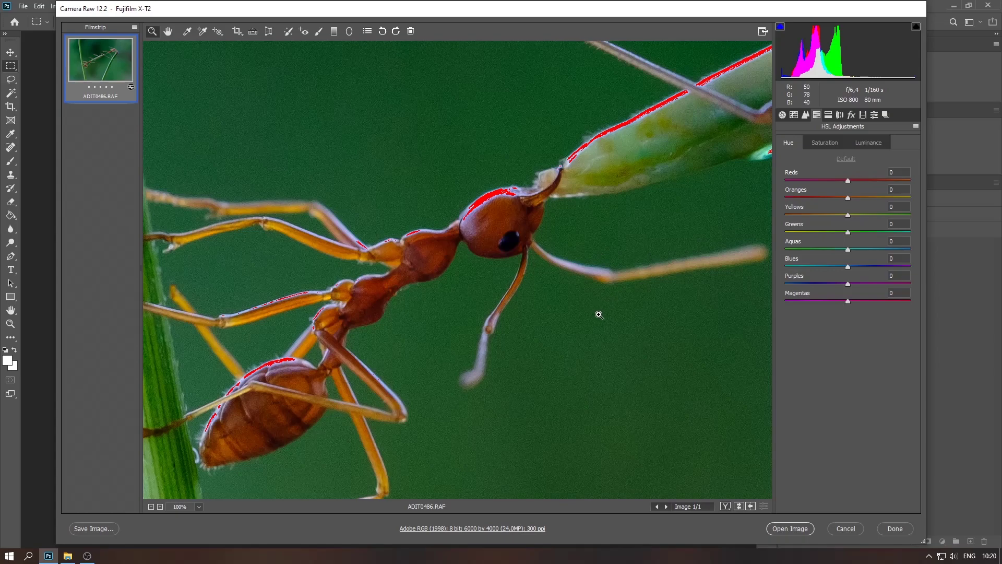
key(ctrl+minus)
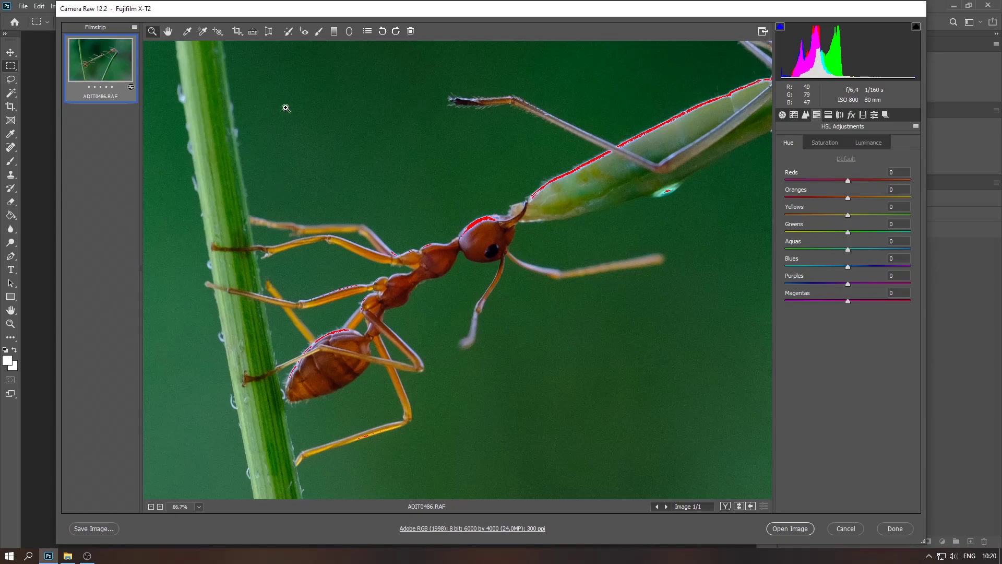
key(ctrl+0)
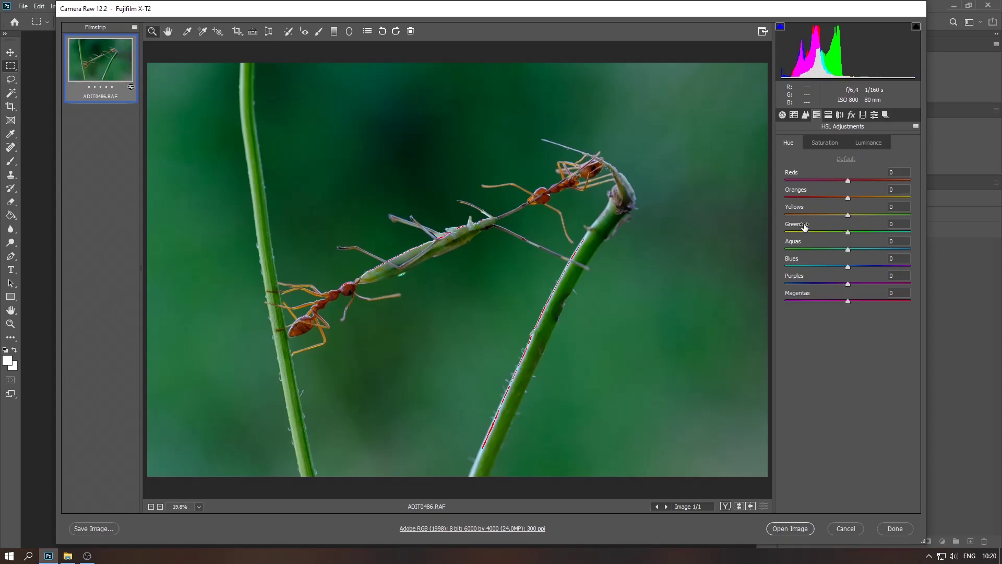
Step: Try extreme Greens and Aquas hue shifts, resetting each back to 0
mouse_move(848, 233)
mouse_down()
mouse_move(766, 236)
mouse_move(929, 235)
mouse_up()
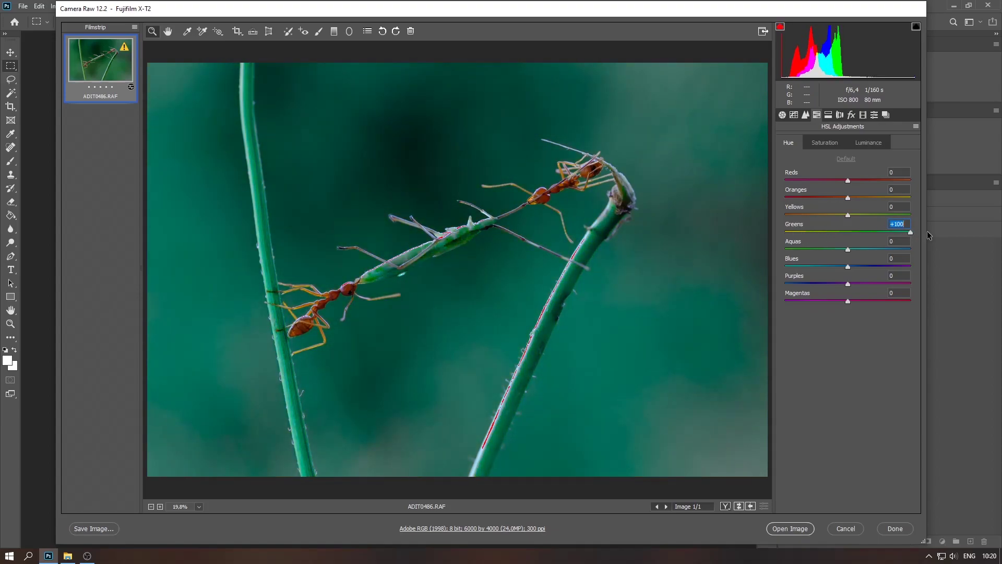
mouse_move(930, 234)
mouse_down()
mouse_move(818, 240)
mouse_move(840, 235)
mouse_up()
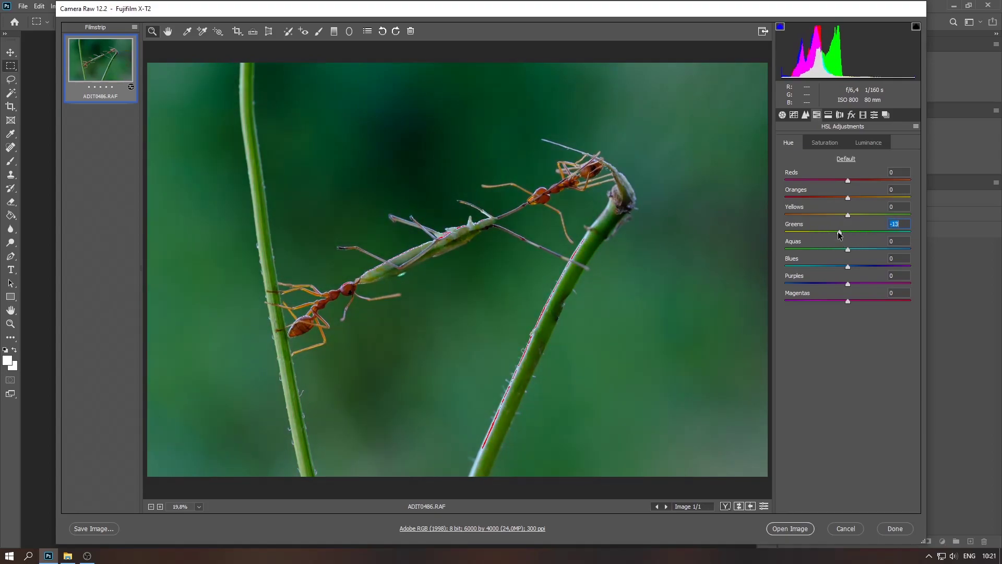
double_click(839, 233)
mouse_move(847, 249)
mouse_down()
mouse_move(811, 249)
mouse_move(846, 250)
mouse_up()
drag(848, 232, 846, 235)
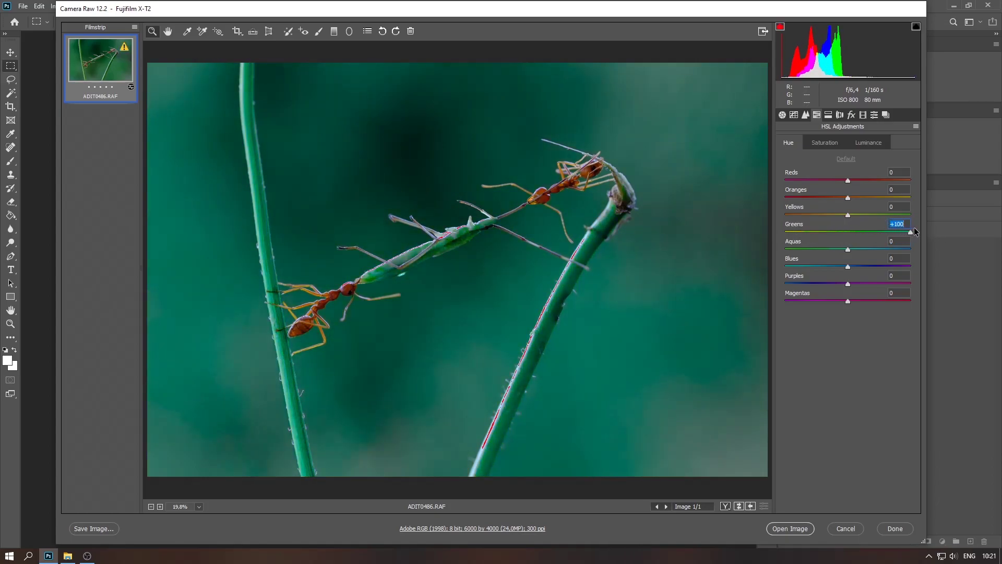
double_click(846, 233)
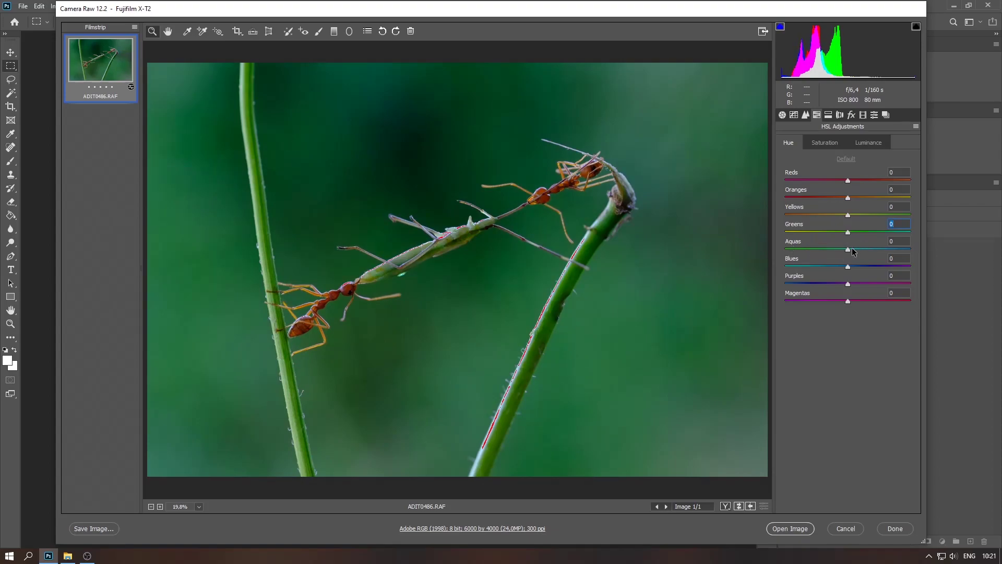
mouse_move(843, 251)
mouse_down()
mouse_move(766, 256)
mouse_move(863, 253)
mouse_up()
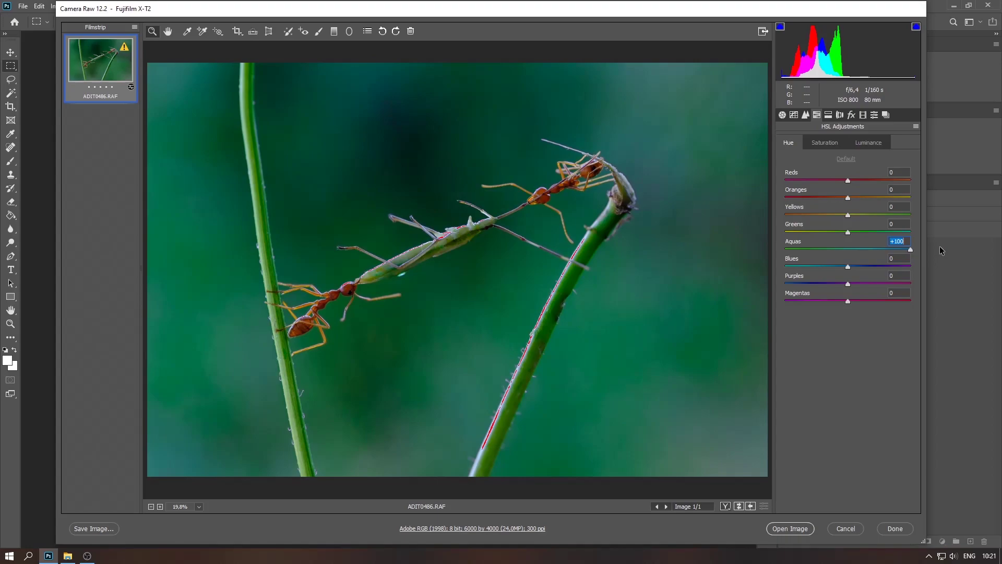
double_click(863, 250)
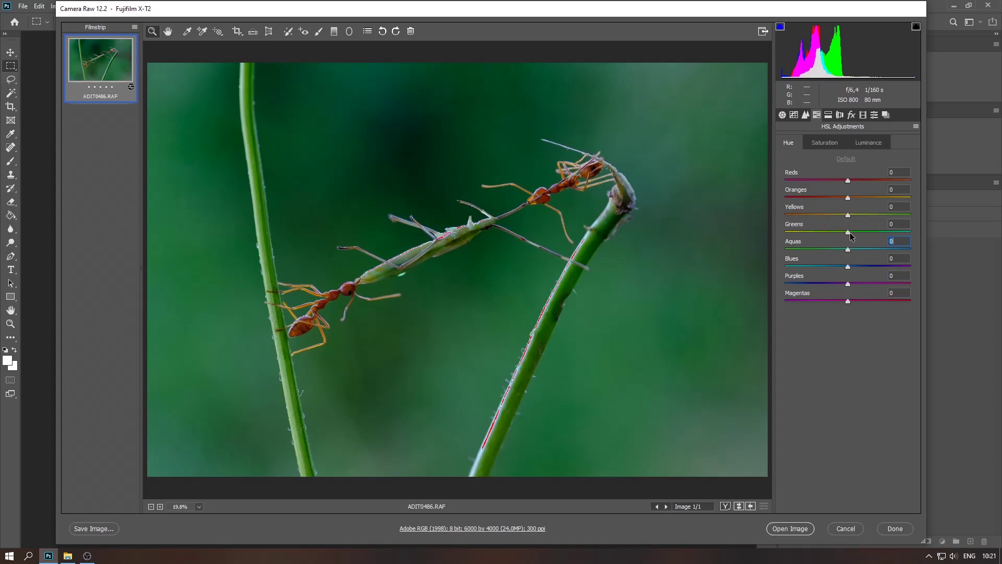
Step: Shift Greens and Aquas hue toward olive yellow, then reset them to 0
drag(849, 233, 778, 230)
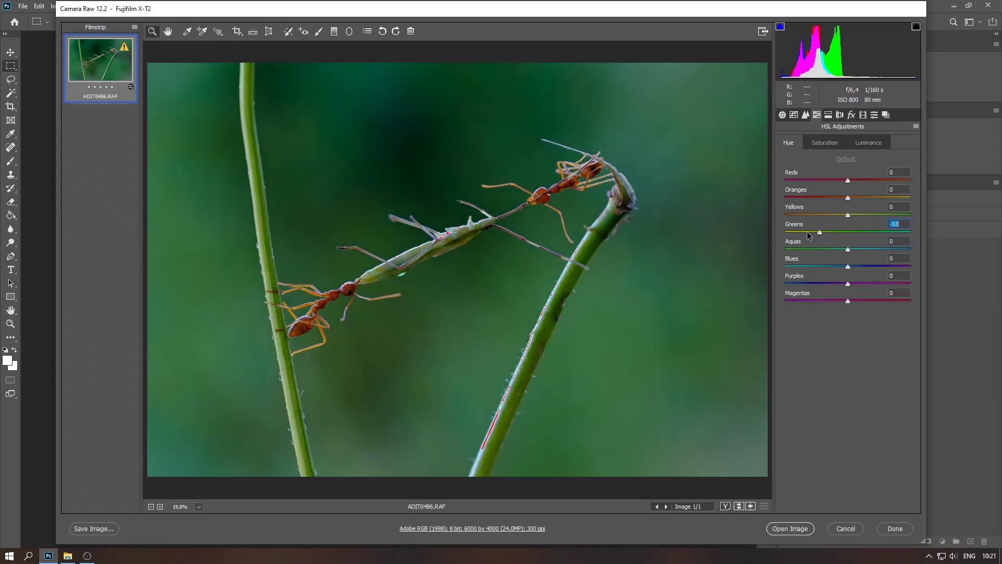
drag(850, 248, 771, 253)
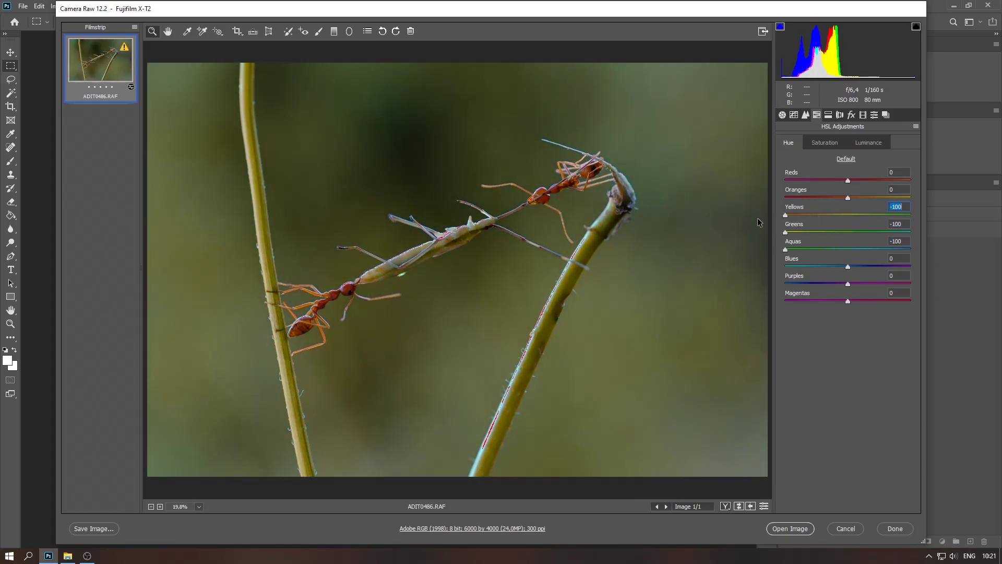
key(shift+Up)
key(shift+Up)
double_click(785, 233)
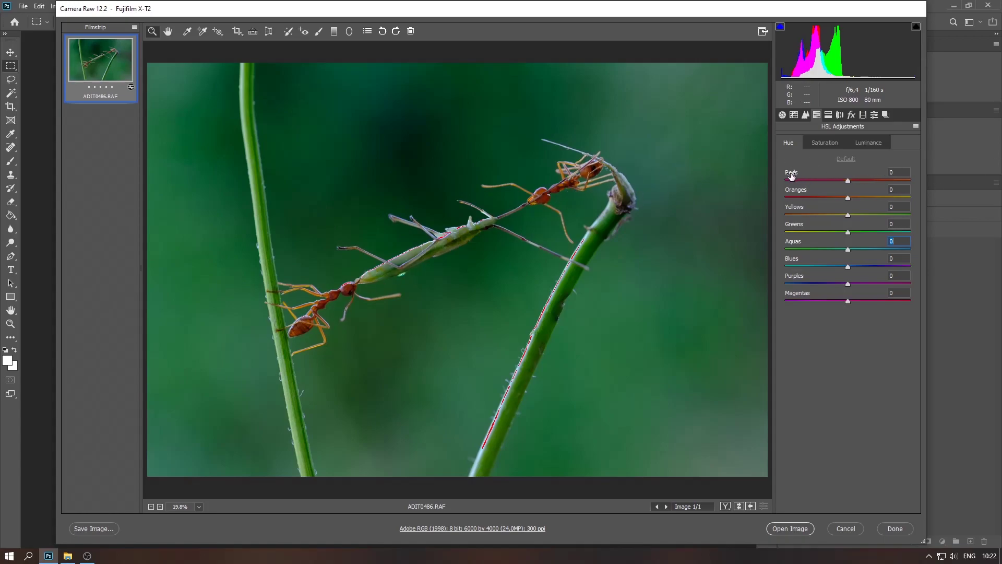
Step: Set Reds, Oranges and Yellows hue to +100, then reset all three to 0
click(896, 173)
text(50)
key(Return)
text(100)
drag(848, 198, 806, 197)
text(100)
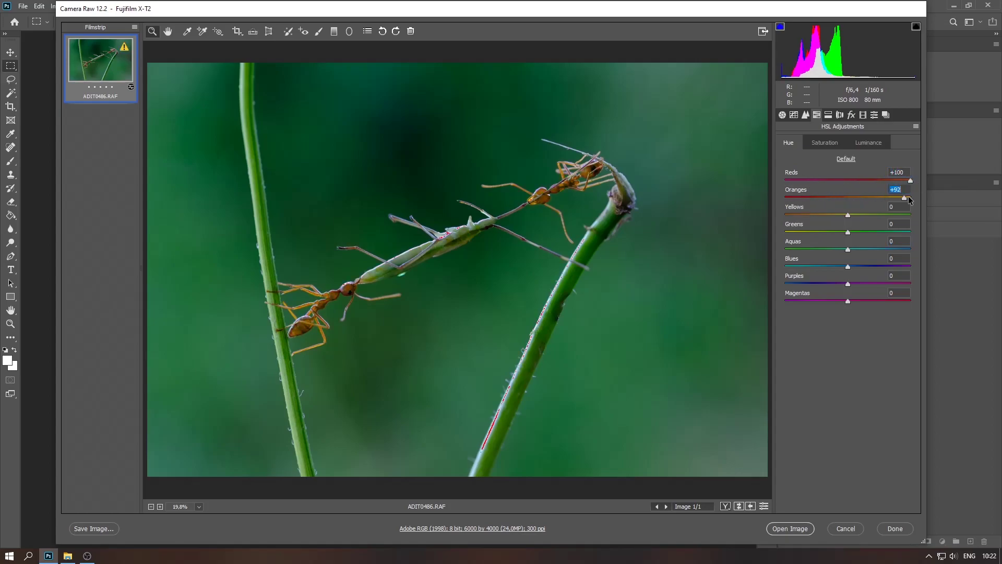
key(Tab)
text(100)
double_click(911, 197)
double_click(911, 181)
double_click(911, 216)
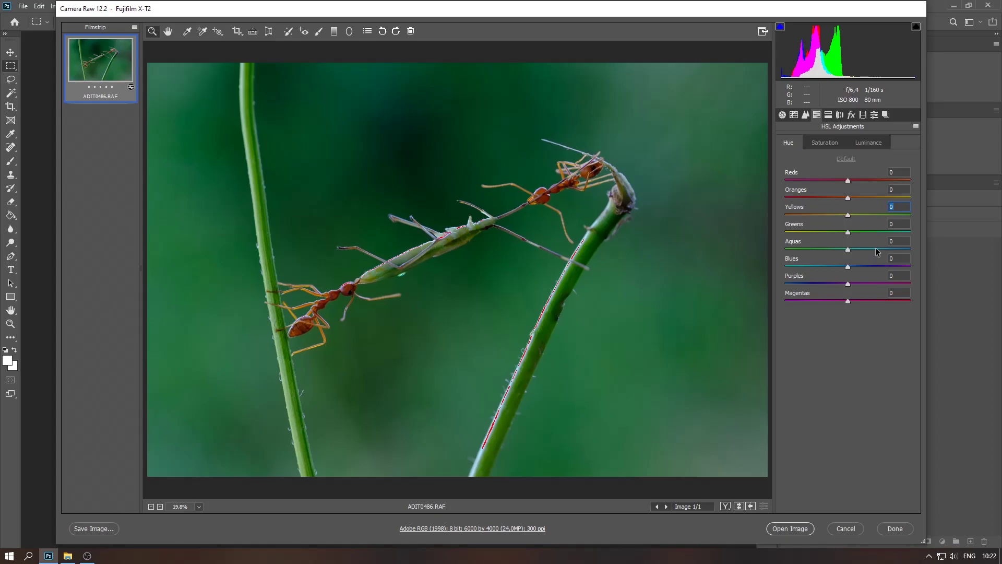
Step: Test Greens saturation at +100 and +31 on the Saturation tab, then reset it
click(827, 143)
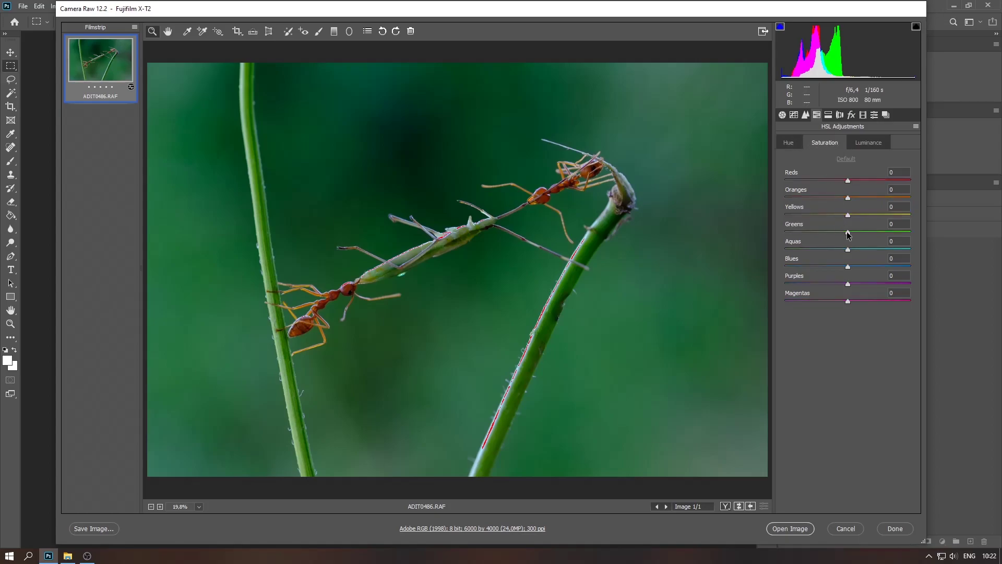
mouse_move(848, 235)
mouse_down()
mouse_move(920, 233)
mouse_move(886, 233)
mouse_up()
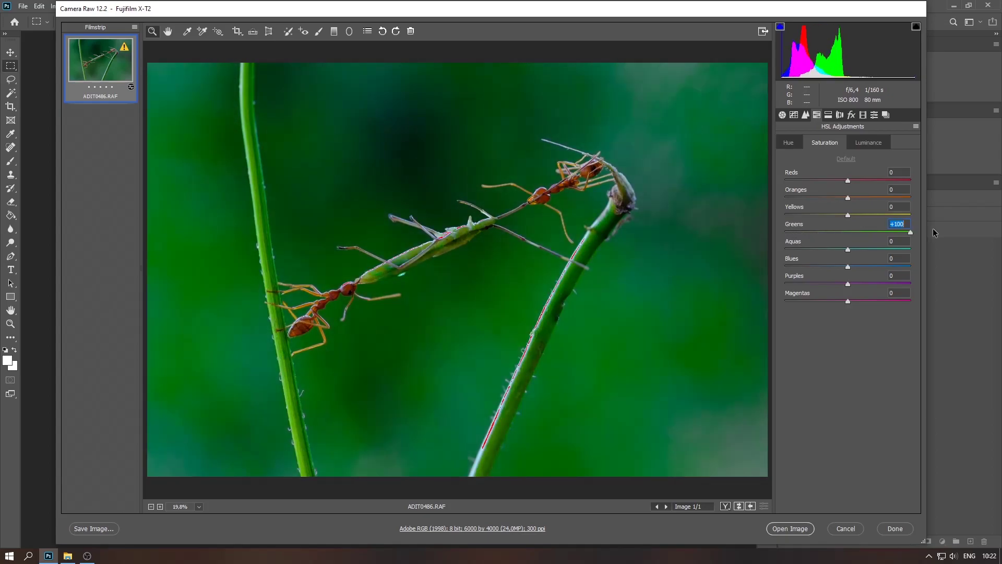
drag(886, 233, 862, 232)
double_click(863, 233)
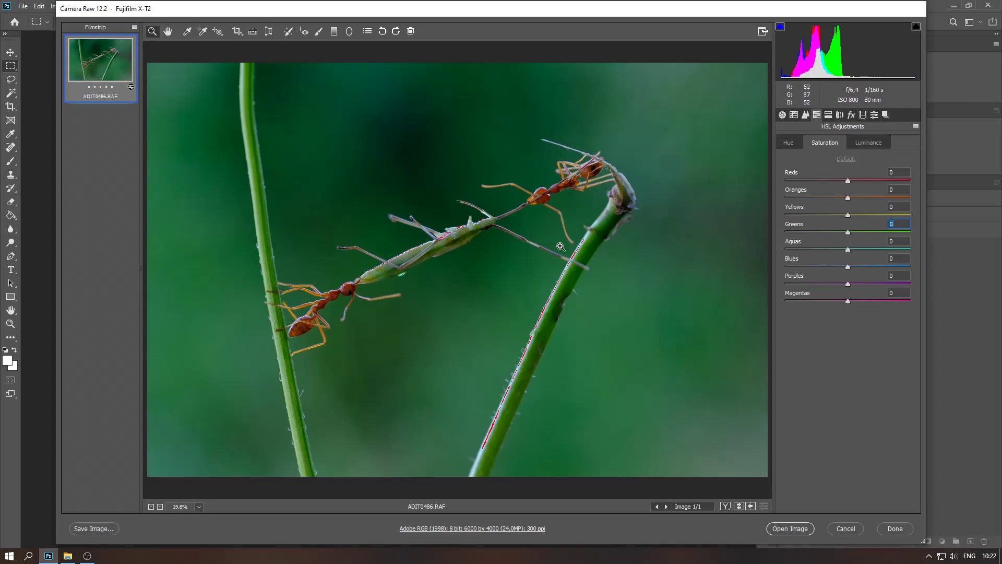
Step: Fully desaturate Greens, Aquas and Yellows, then reset all three to 0
click(848, 236)
drag(849, 236, 710, 240)
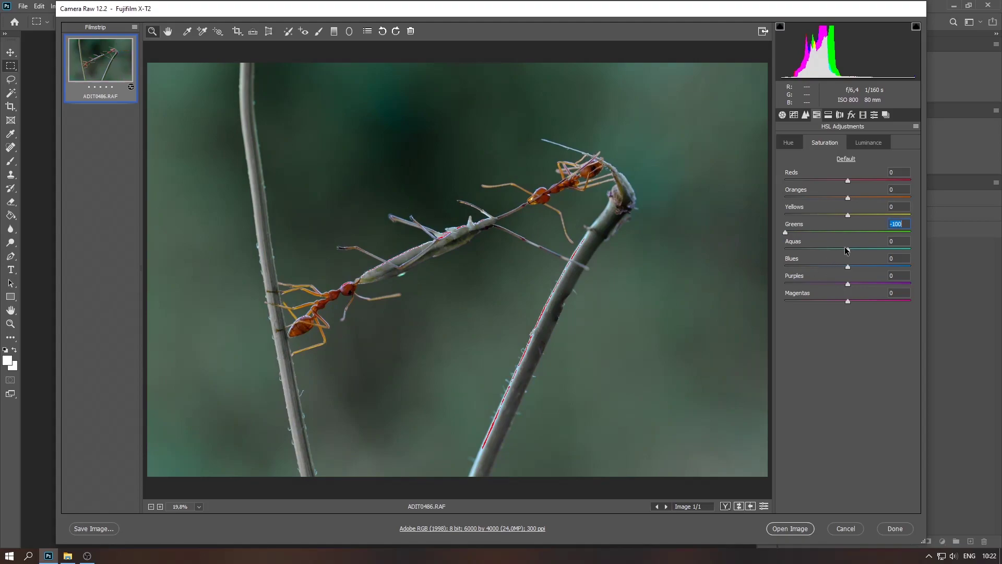
drag(848, 250, 690, 256)
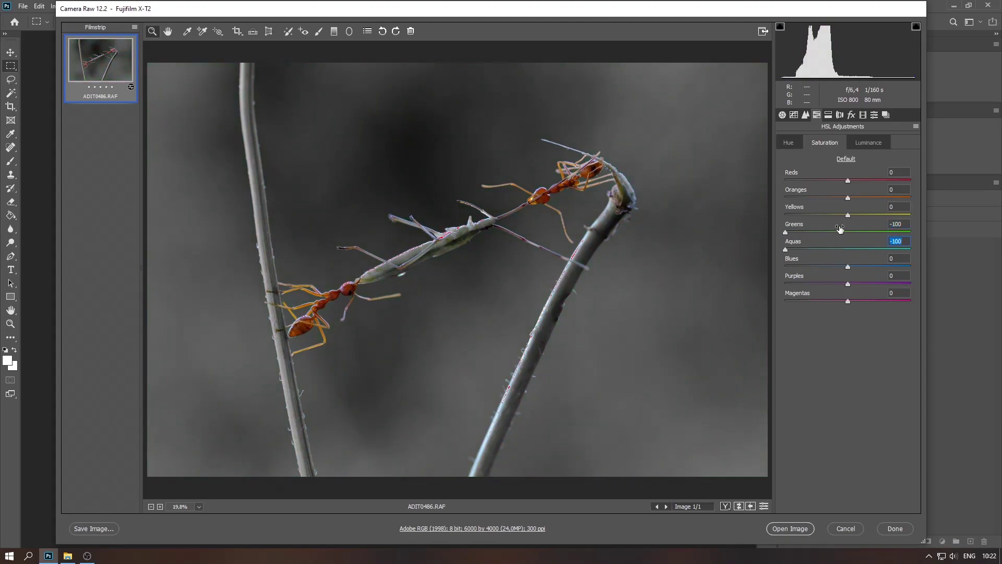
drag(849, 215, 703, 229)
double_click(787, 215)
double_click(785, 231)
double_click(786, 249)
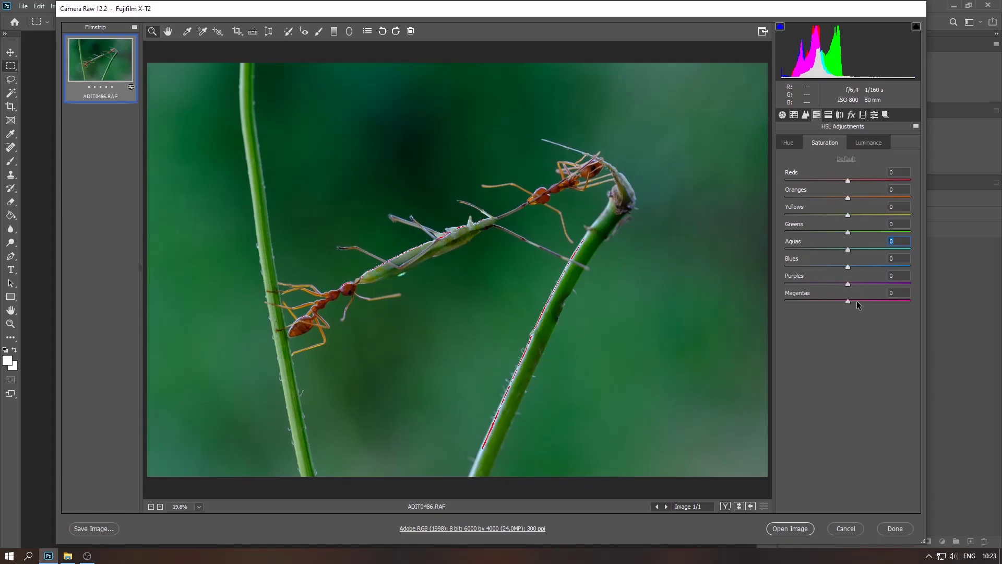
Step: Try Reds at +42 and Oranges at +100 saturation, then enter 0 for Oranges
mouse_move(848, 180)
mouse_down()
mouse_move(784, 181)
mouse_move(889, 181)
mouse_move(881, 197)
mouse_up()
drag(848, 197, 912, 196)
mouse_move(848, 214)
mouse_down()
mouse_move(834, 222)
mouse_move(863, 222)
mouse_up()
key(shift+Tab)
text(0)
key(shift+Tab)
Step: Zero Reds saturation, then darken Greens and Aquas luminance toward -100
text(0)
click(866, 146)
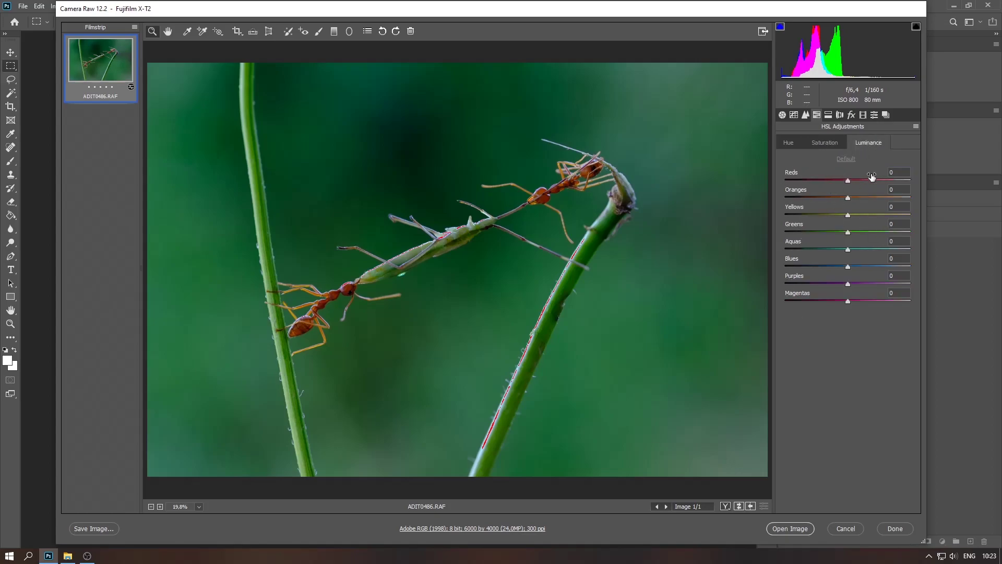
mouse_move(851, 230)
mouse_down()
mouse_move(808, 232)
mouse_move(912, 233)
mouse_move(861, 234)
mouse_up()
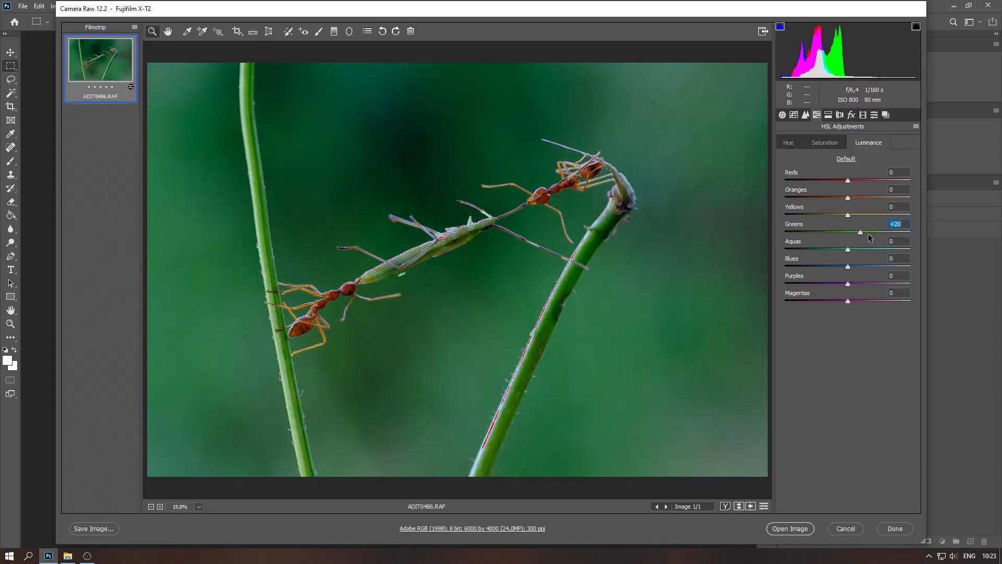
double_click(860, 232)
drag(847, 233, 771, 227)
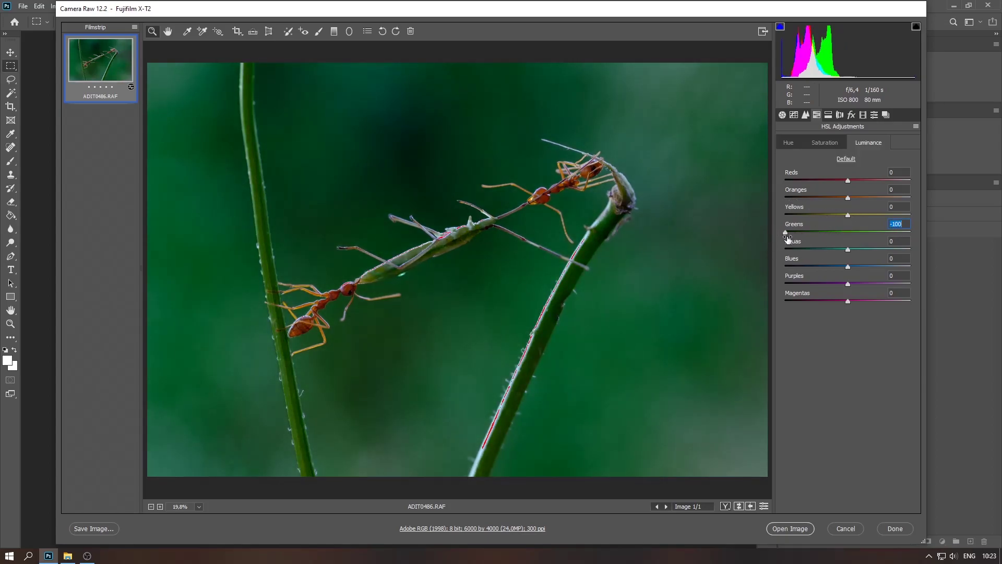
click(788, 231)
drag(788, 233, 793, 233)
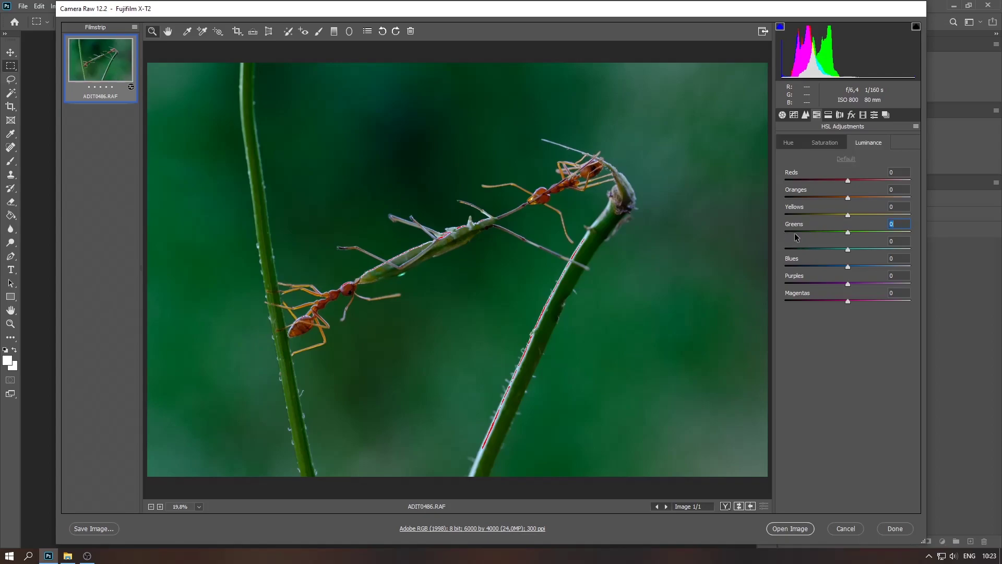
drag(849, 250, 762, 255)
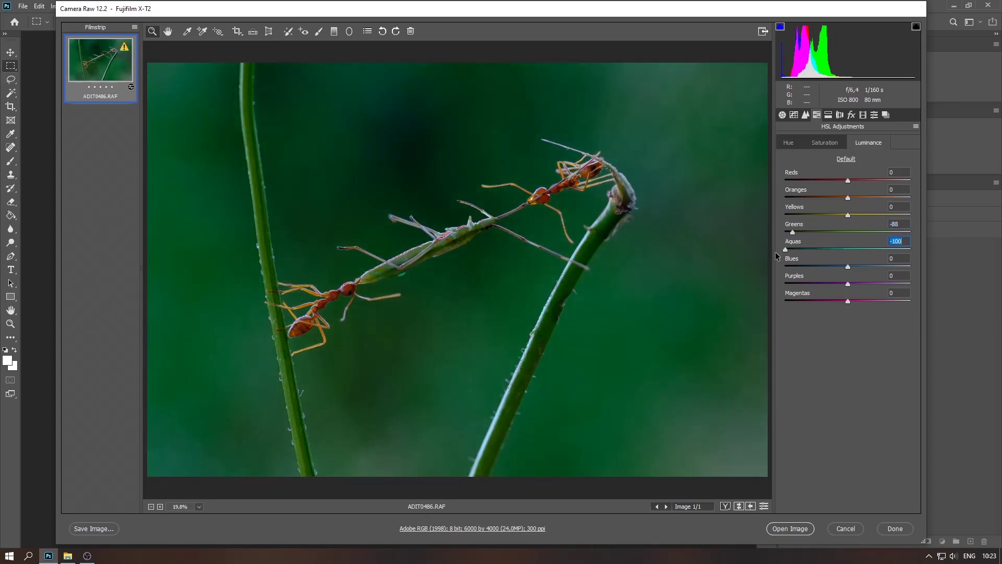
Step: Test Yellows and Greens luminance, then reset Yellows, Greens and Aquas to 0
mouse_move(852, 214)
mouse_down()
mouse_move(790, 219)
mouse_move(869, 227)
mouse_up()
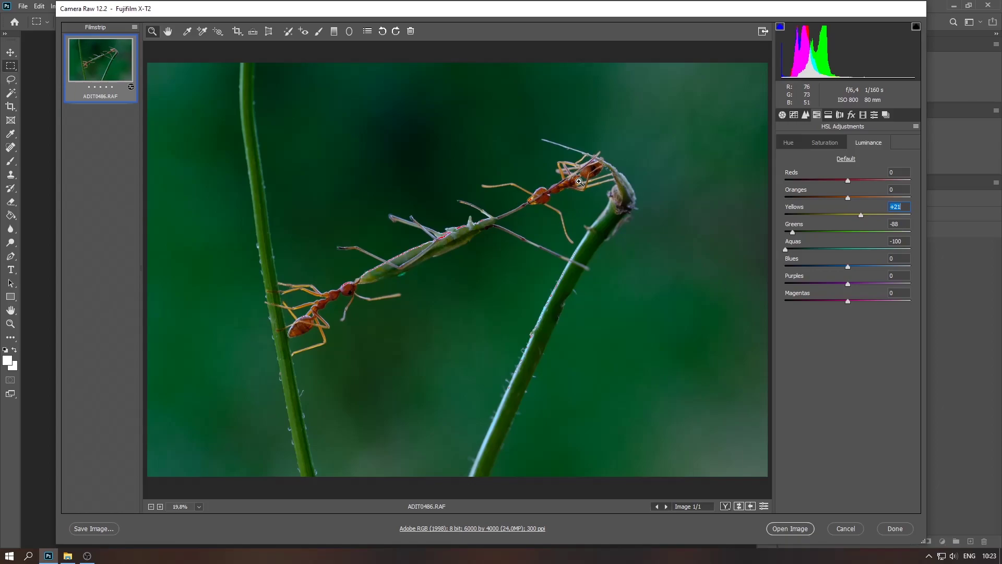
double_click(861, 214)
drag(797, 237, 785, 233)
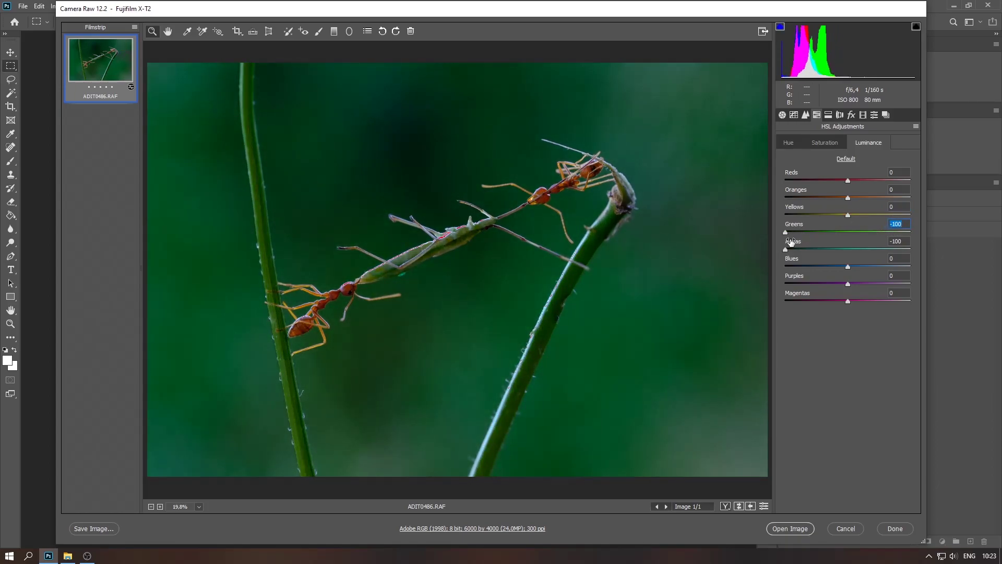
drag(787, 233, 788, 249)
double_click(786, 232)
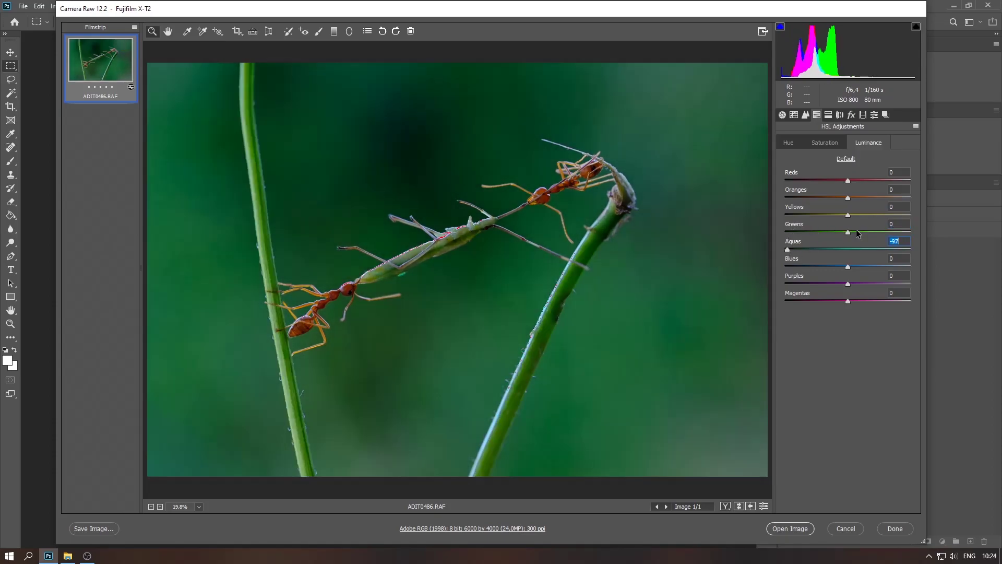
double_click(788, 250)
Step: Brighten Greens and Aquas to +100 and reset them, then darken Greens to about -51
drag(848, 232, 939, 230)
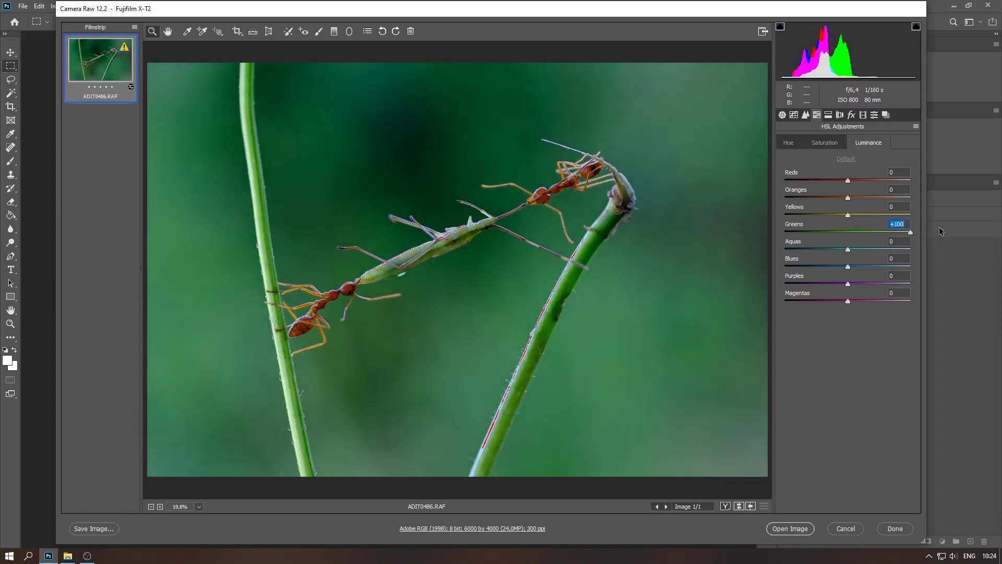
double_click(881, 233)
drag(848, 249, 912, 249)
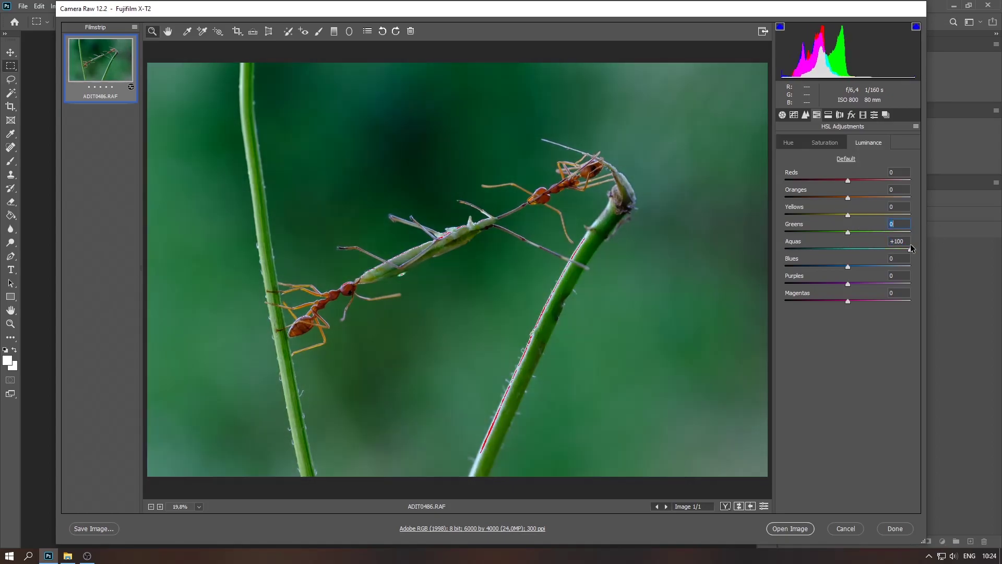
double_click(911, 248)
mouse_move(848, 232)
mouse_down()
mouse_move(816, 232)
mouse_move(799, 249)
mouse_move(800, 232)
mouse_up()
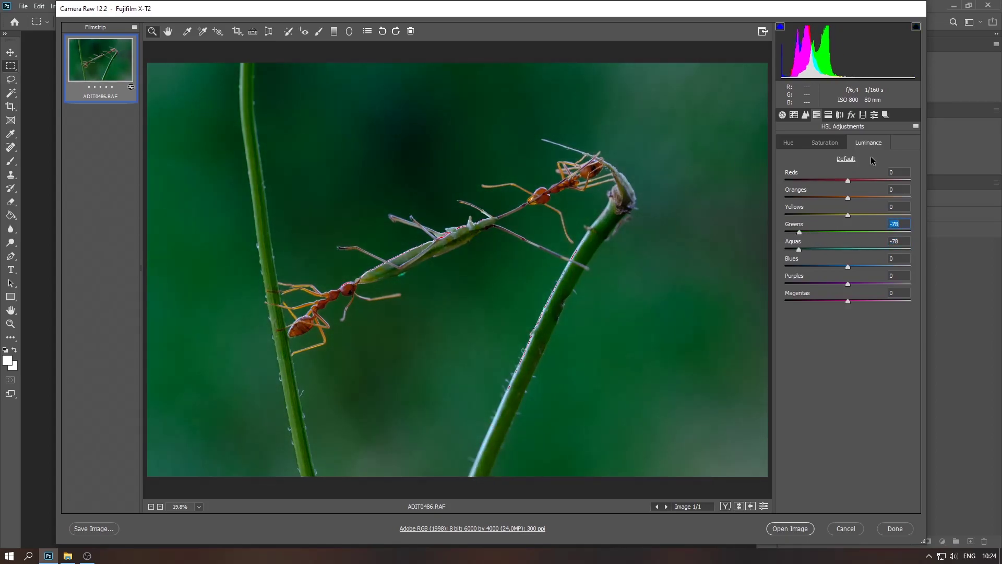
Step: Brighten Reds, Oranges and Yellows luminance near +76, then reset every colour's luminance to 0
drag(848, 180, 912, 180)
drag(847, 197, 906, 197)
drag(848, 214, 895, 214)
mouse_move(906, 198)
mouse_down()
mouse_move(896, 197)
mouse_move(896, 180)
mouse_up()
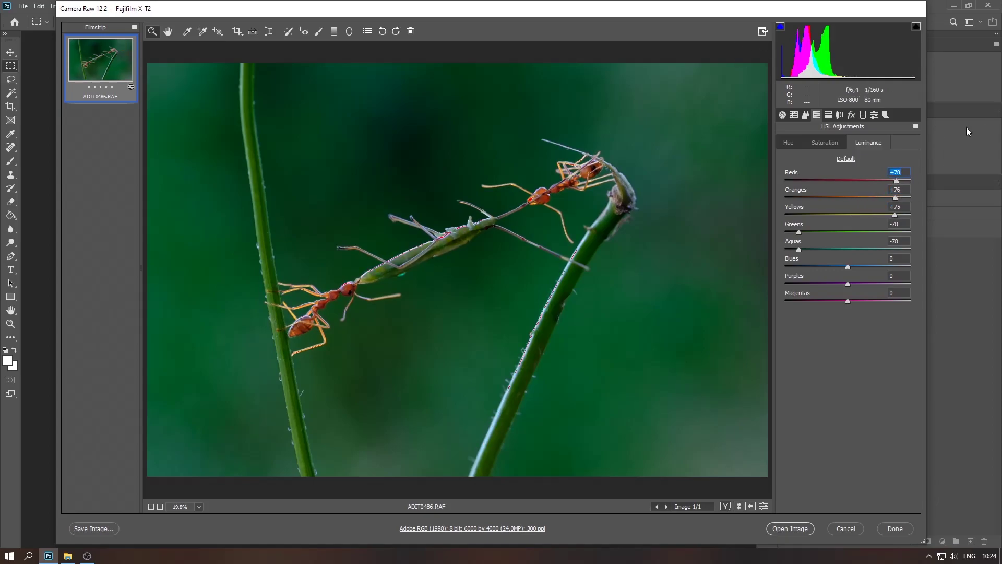
double_click(897, 181)
double_click(895, 215)
double_click(895, 198)
click(799, 232)
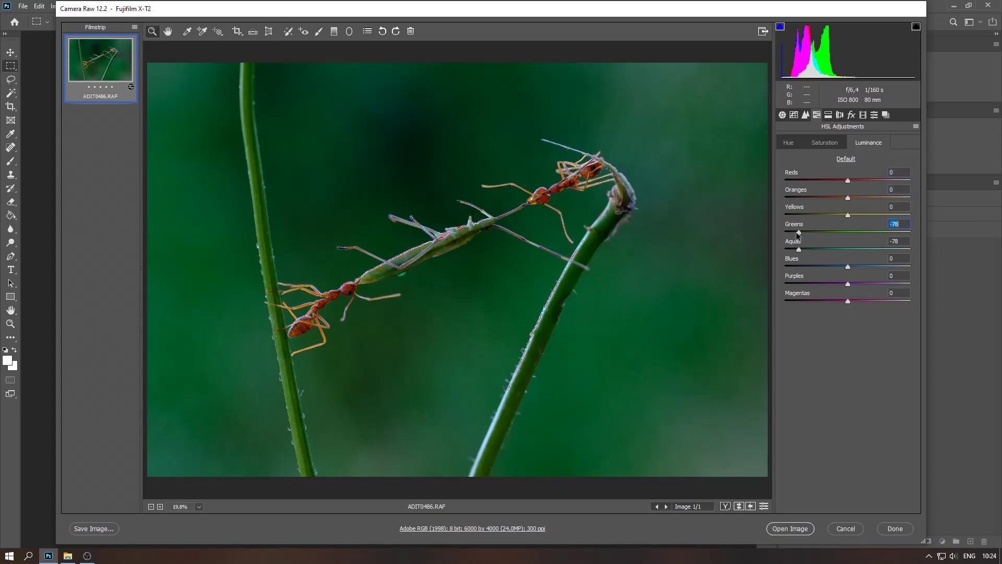
double_click(799, 233)
double_click(799, 249)
click(786, 144)
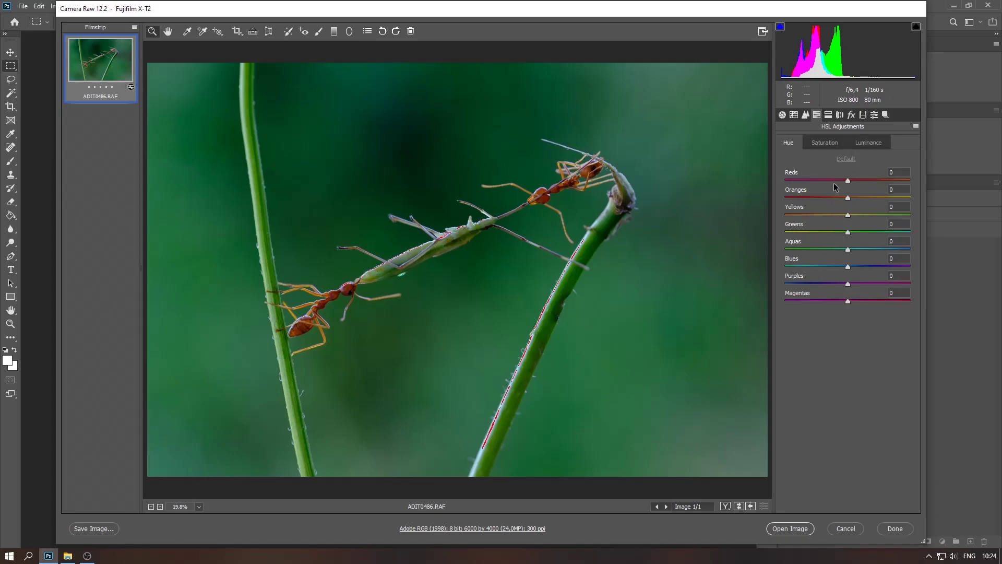
Step: Confirm Saturation and Luminance values are all 0, then show the Split Toning panel
click(825, 145)
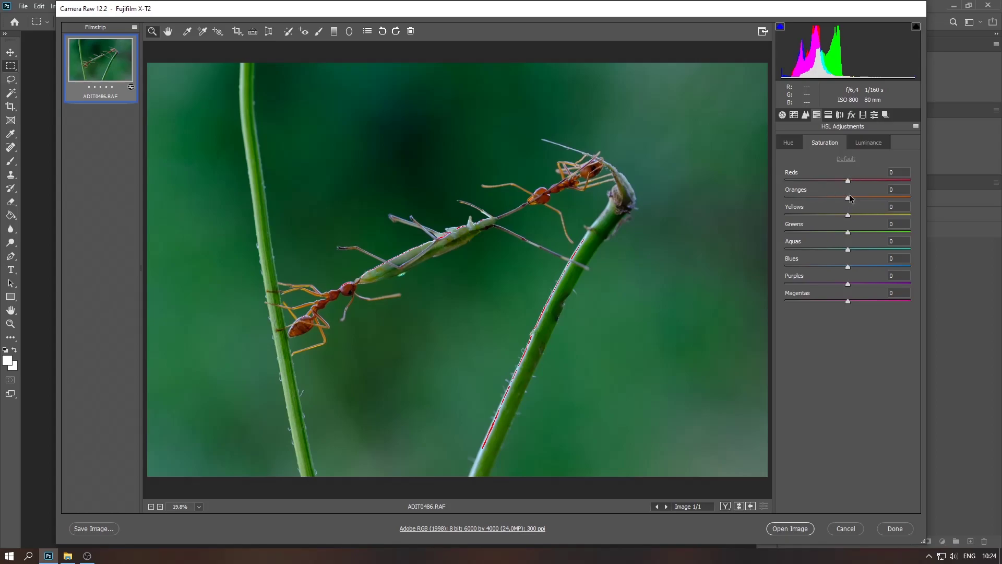
click(871, 143)
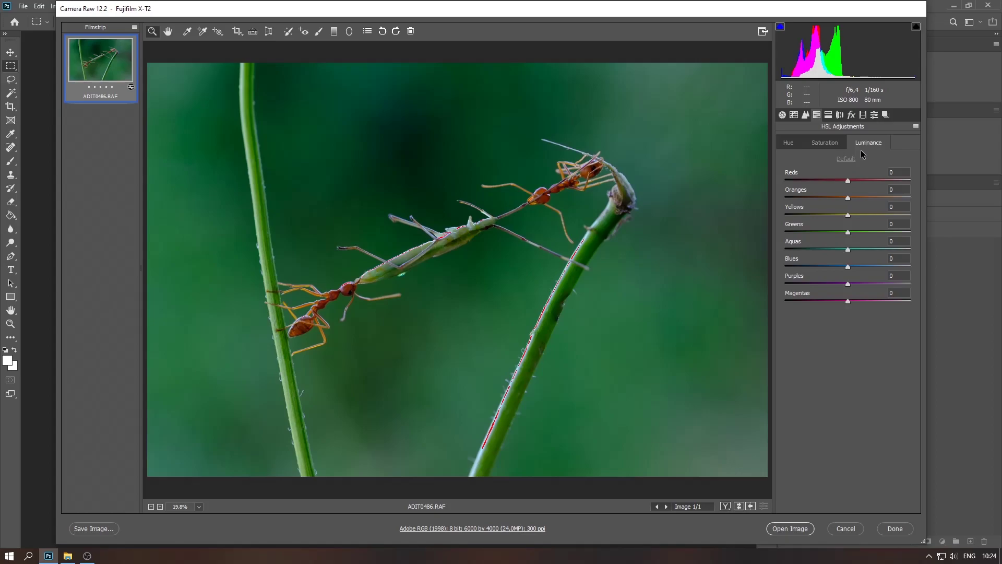
click(831, 114)
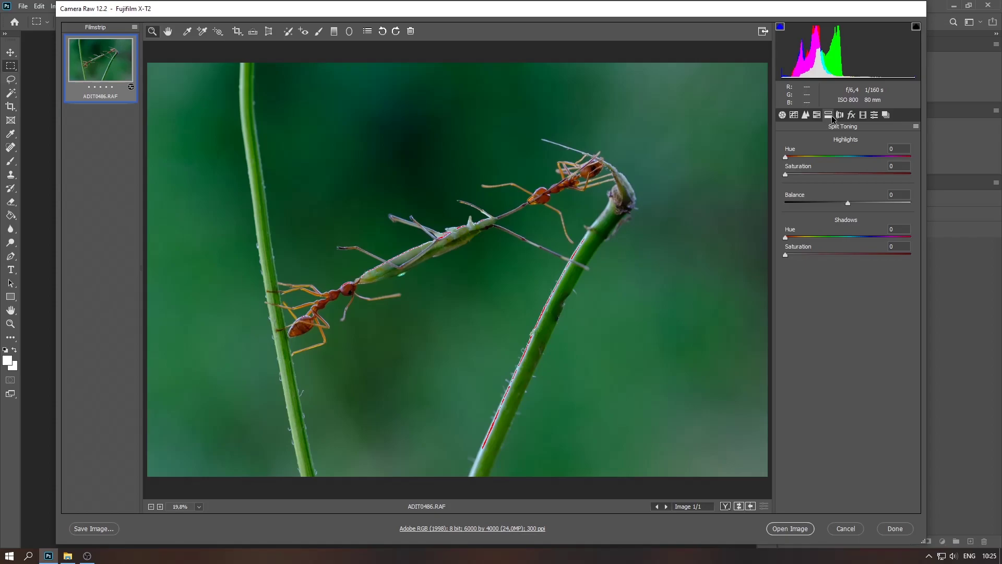
Step: Cancel Camera Raw without keeping changes, then minimize Photoshop and File Explorer
click(780, 119)
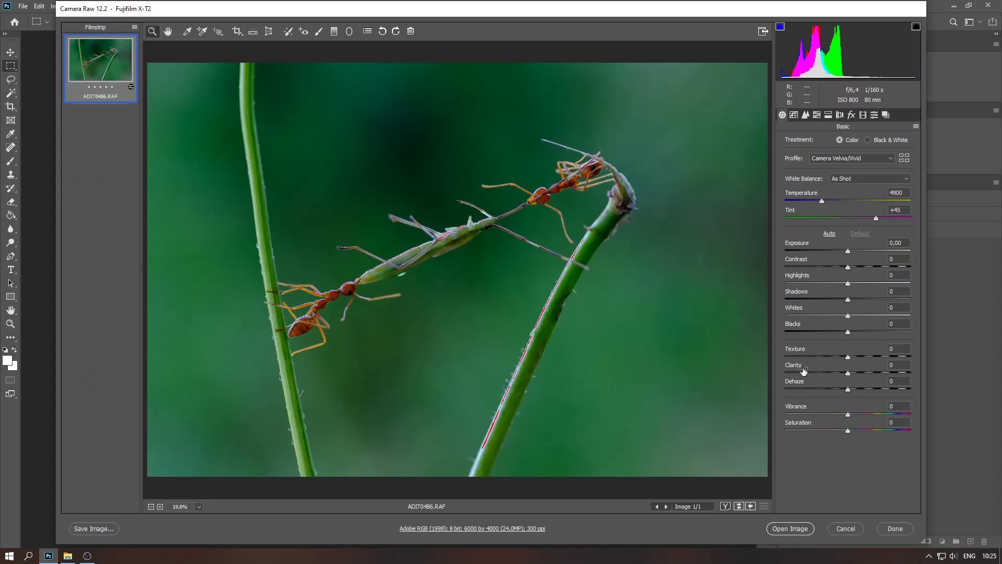
click(834, 523)
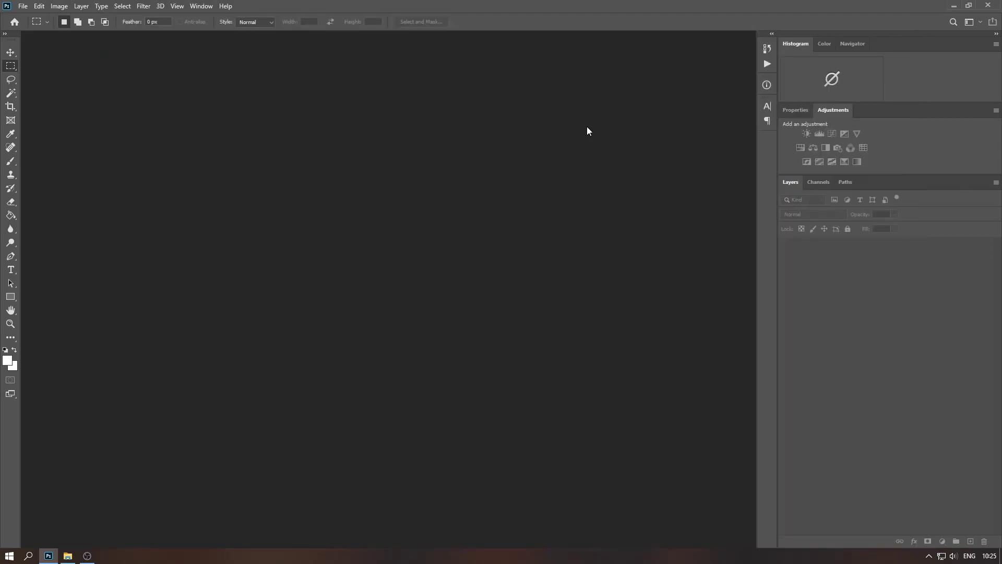
click(953, 9)
click(713, 73)
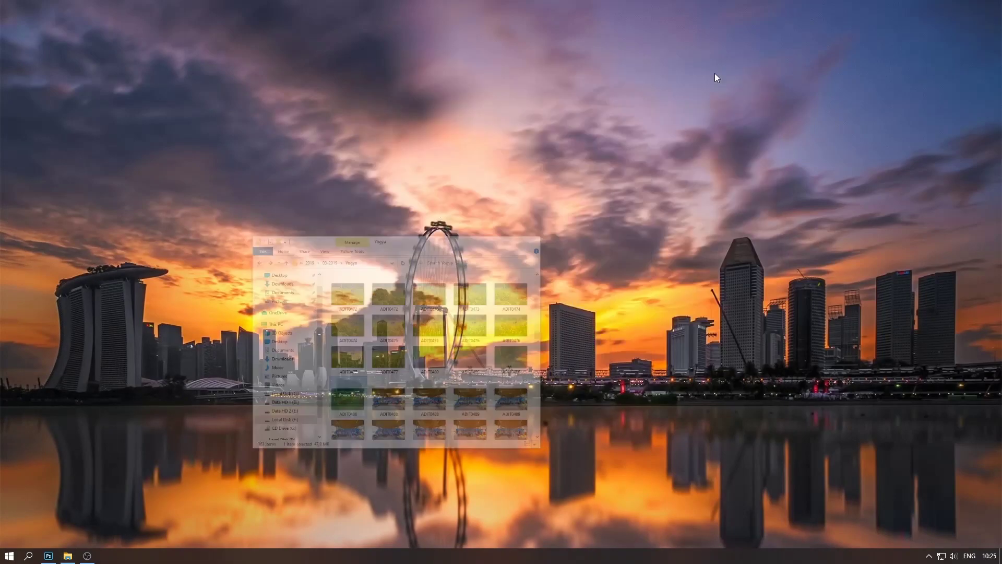